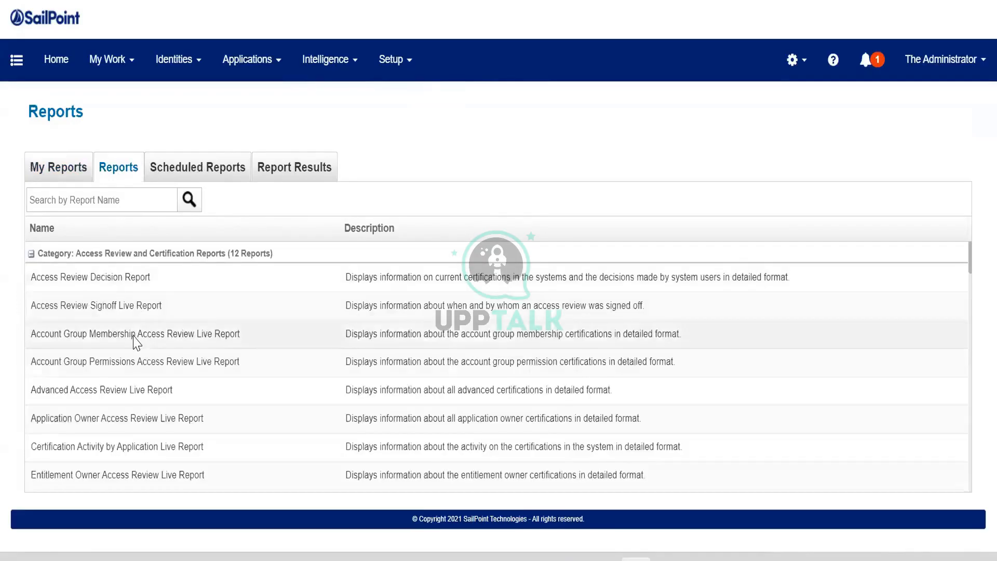
- Collapse the Access Review and Certification, Account Group and Activity report categories in the report list
scroll(134, 341, down, 15)
scroll(134, 341, down, 3)
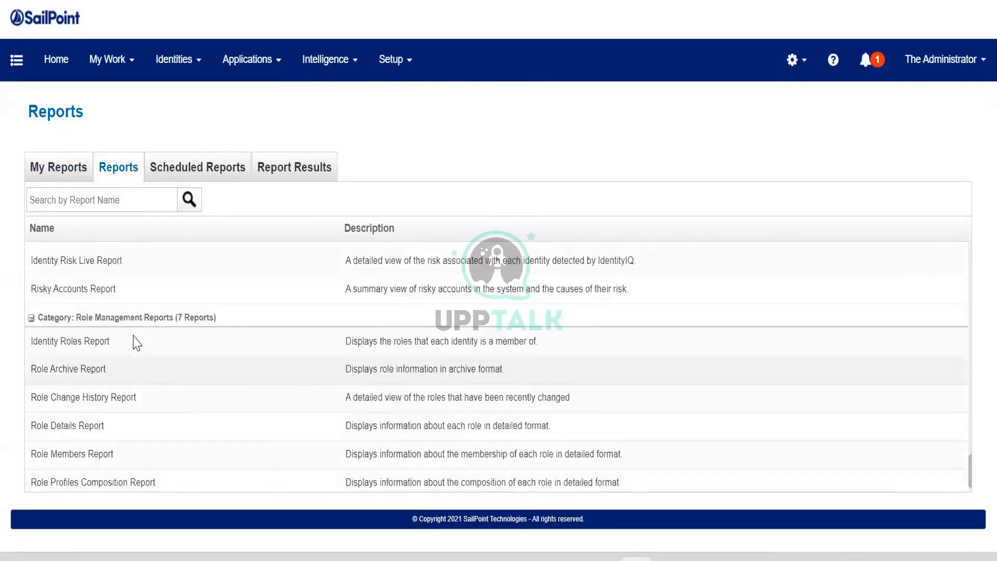
scroll(134, 340, up, 20)
scroll(134, 341, up, 2)
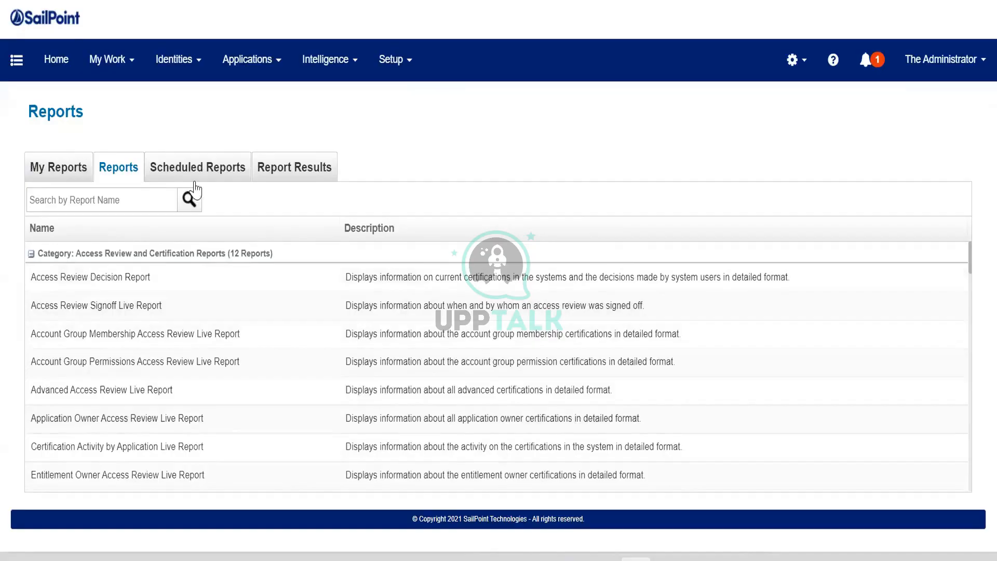
click(31, 255)
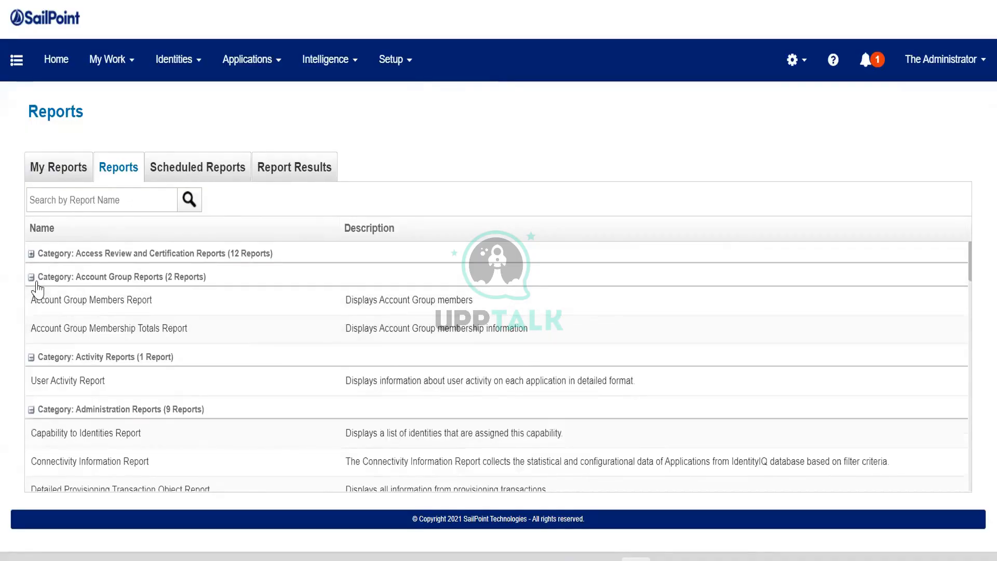
click(32, 278)
click(31, 300)
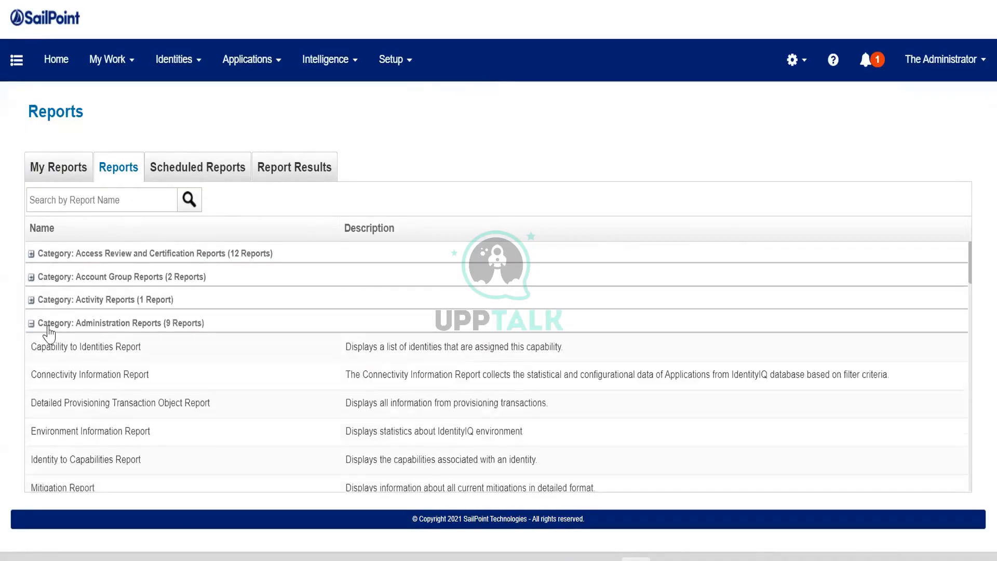
- Open the Application Status Report from the Application Reports category for editing
scroll(160, 392, down, 2)
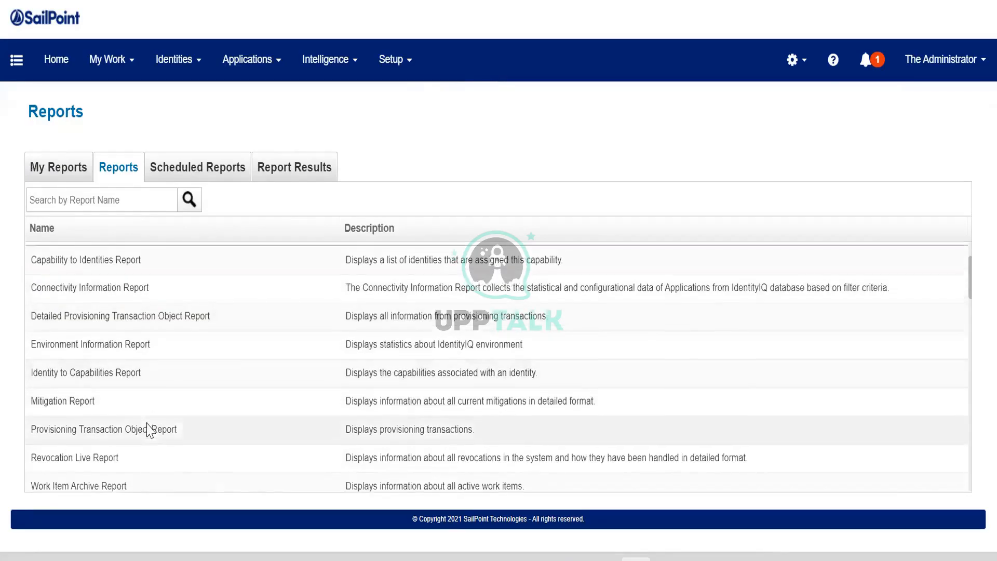
scroll(149, 430, up, 2)
scroll(148, 429, down, 4)
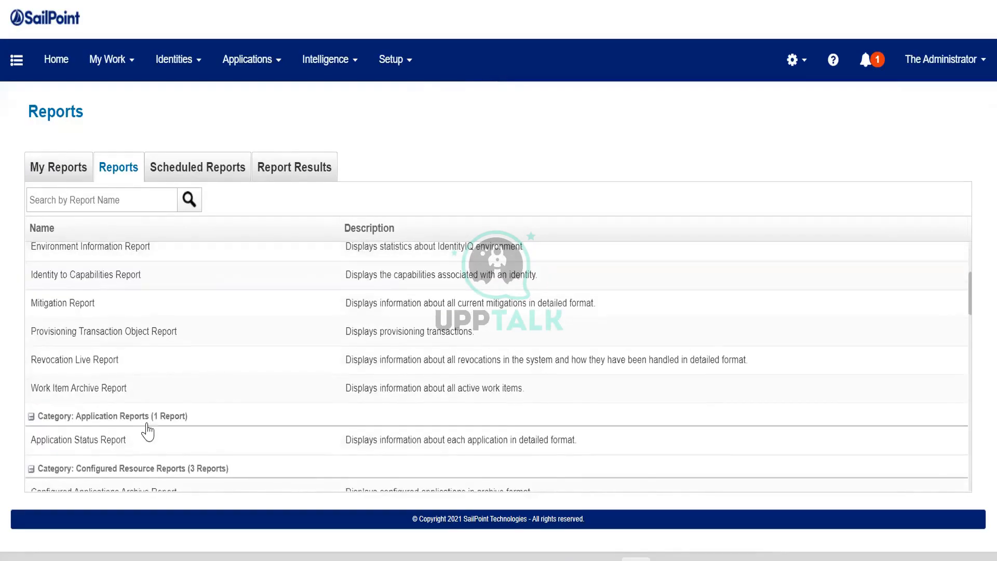
scroll(145, 419, down, 2)
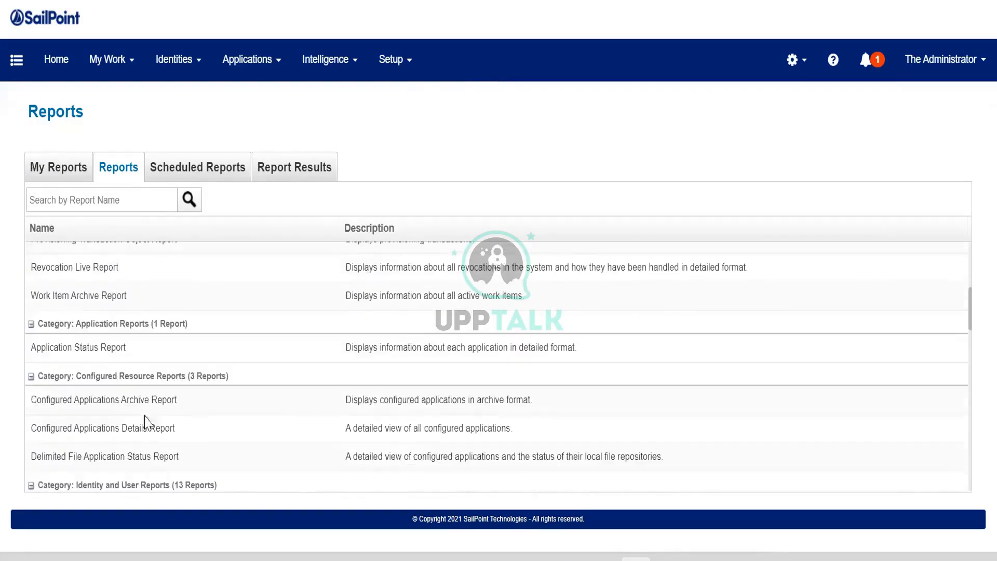
click(91, 355)
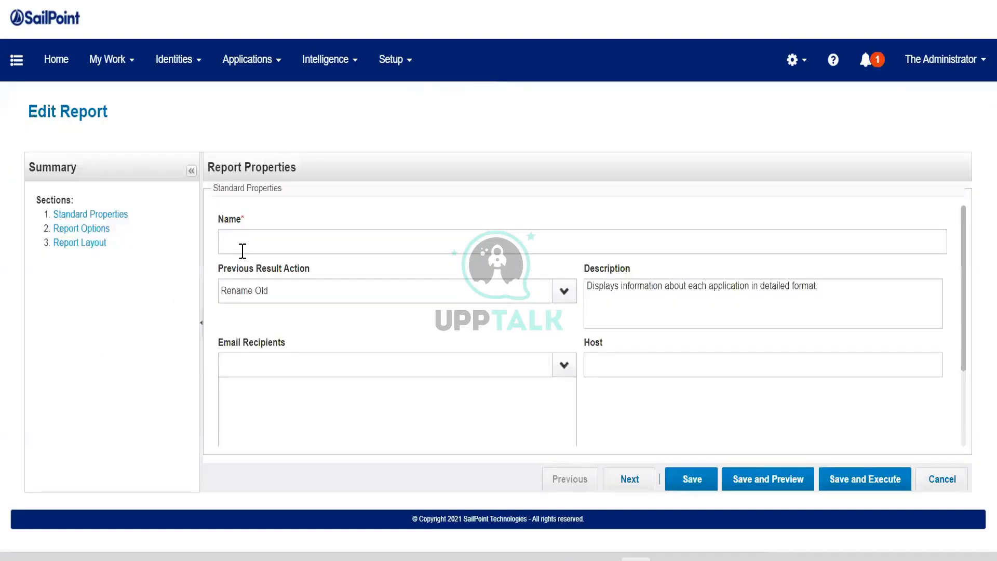
- Name the new report "Test Application Report"
click(243, 251)
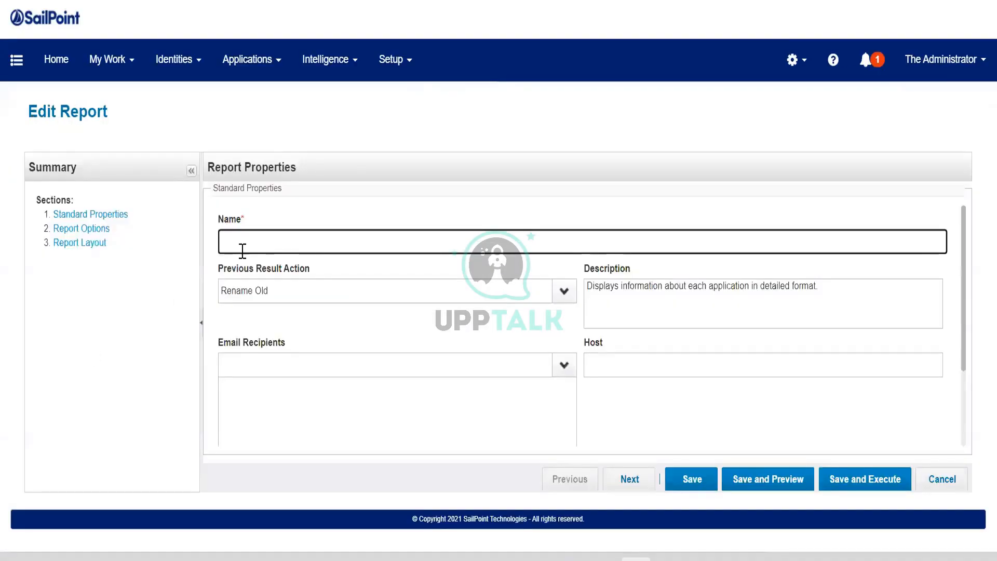
text(Test Appli)
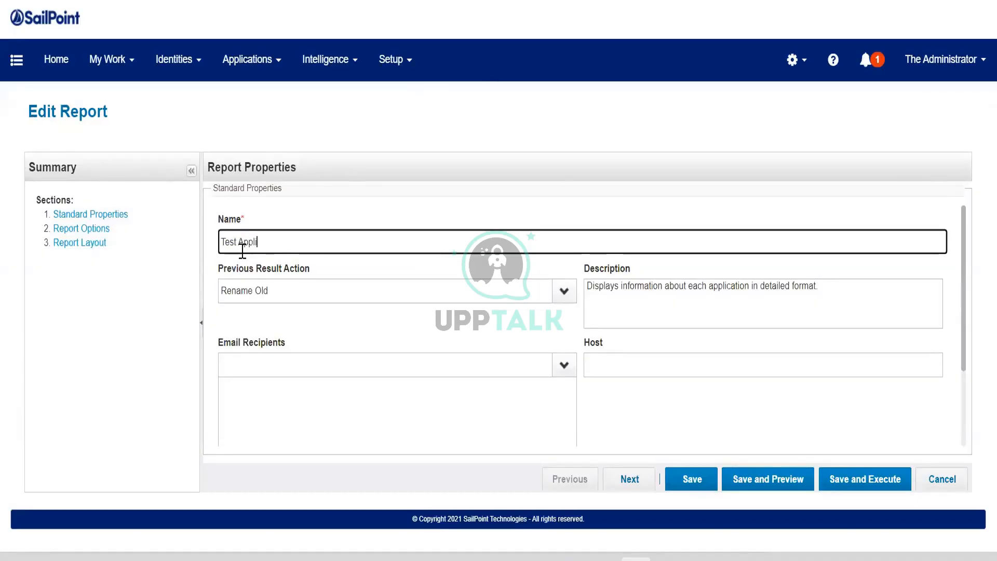
text(catio Report)
key(Left)
text(n)
click(444, 181)
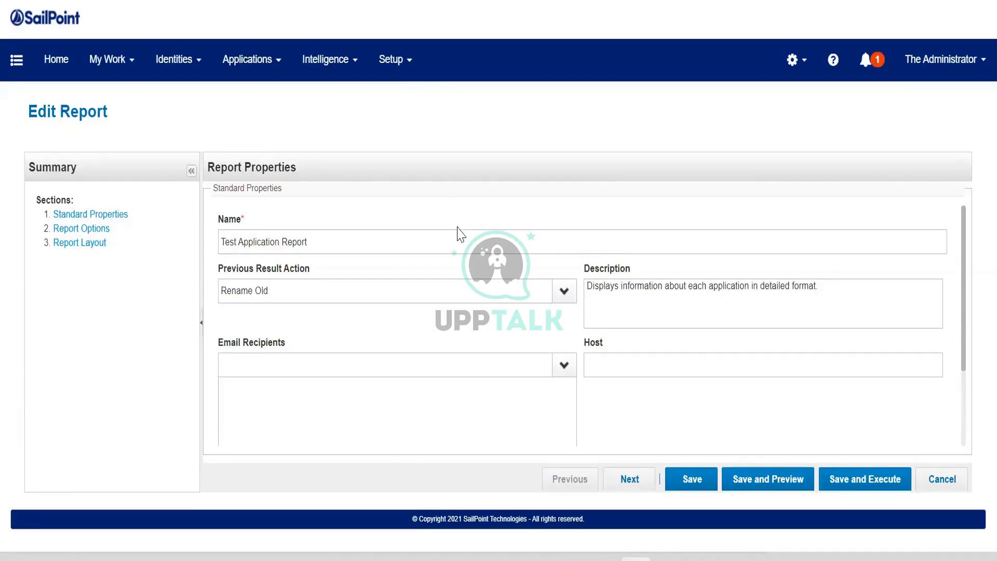
- Review the remaining standard properties, including the selectable email recipients and the attachment formats
scroll(468, 290, down, 2)
scroll(470, 299, down, 1)
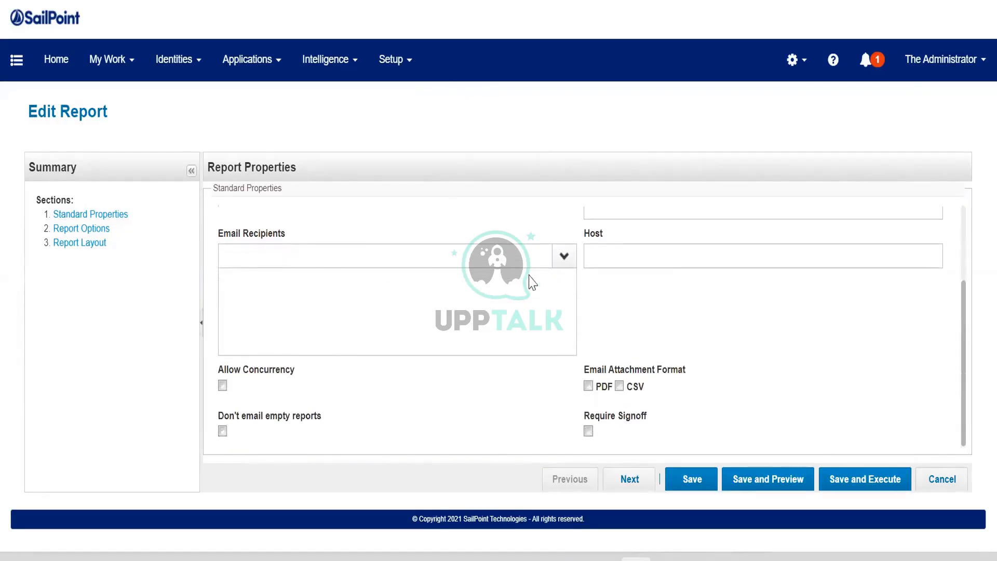
click(564, 256)
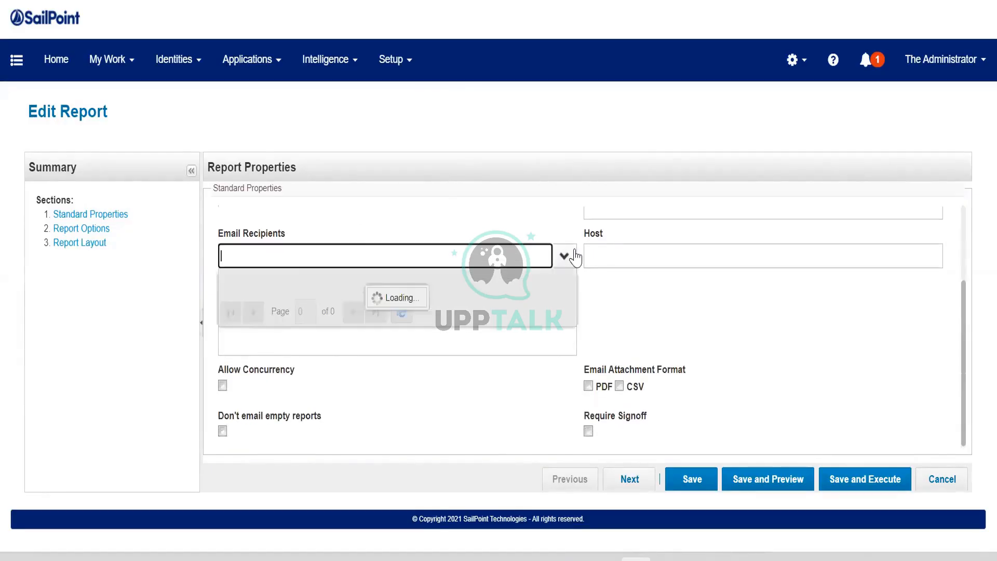
click(362, 197)
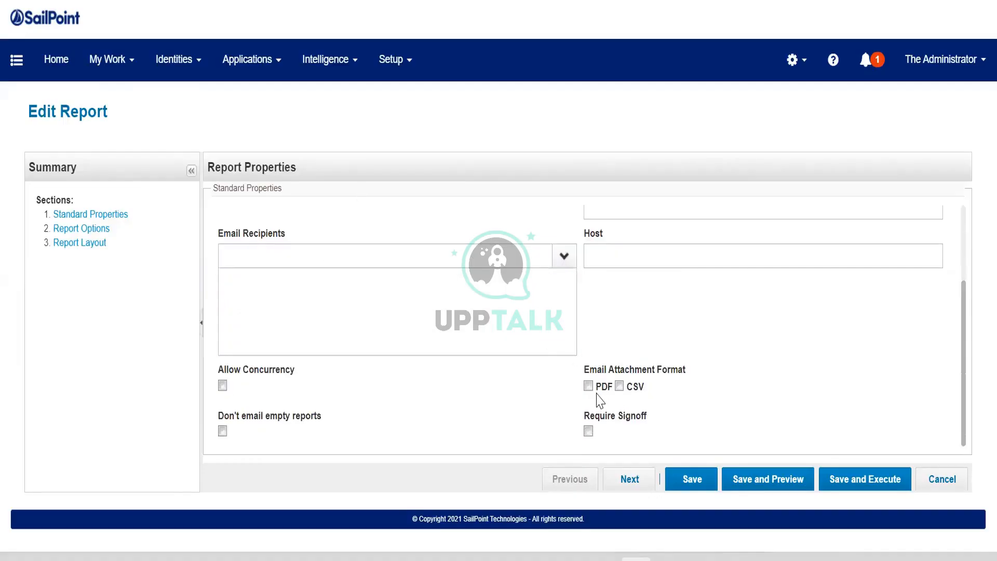
scroll(494, 416, up, 3)
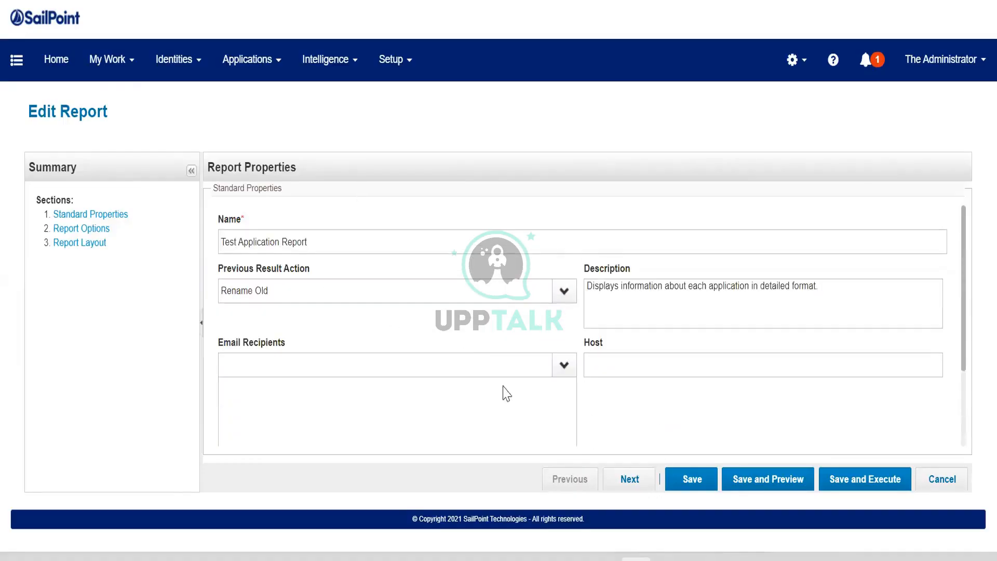
- Go to the report options and check which applications can be selected, without choosing any
click(625, 481)
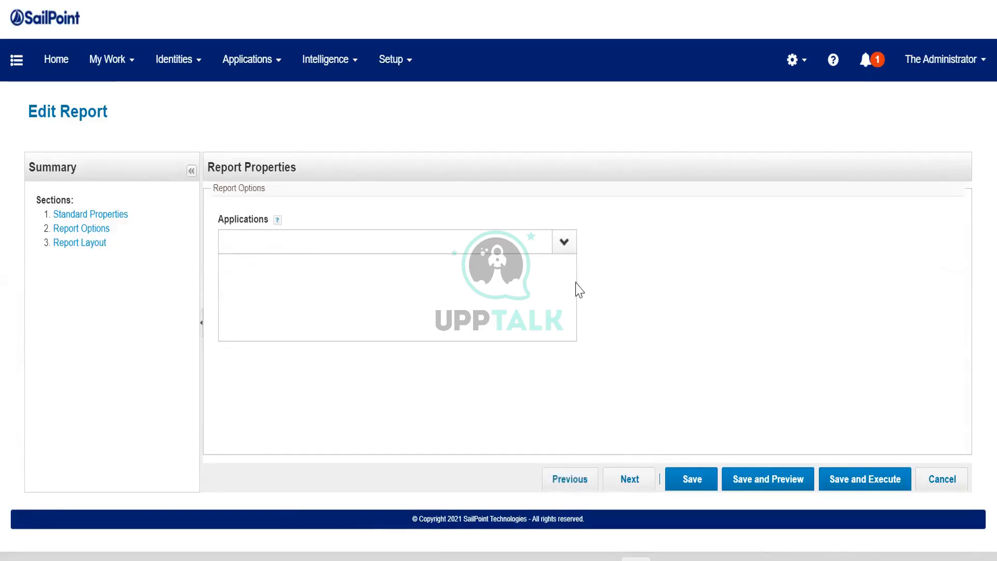
click(563, 242)
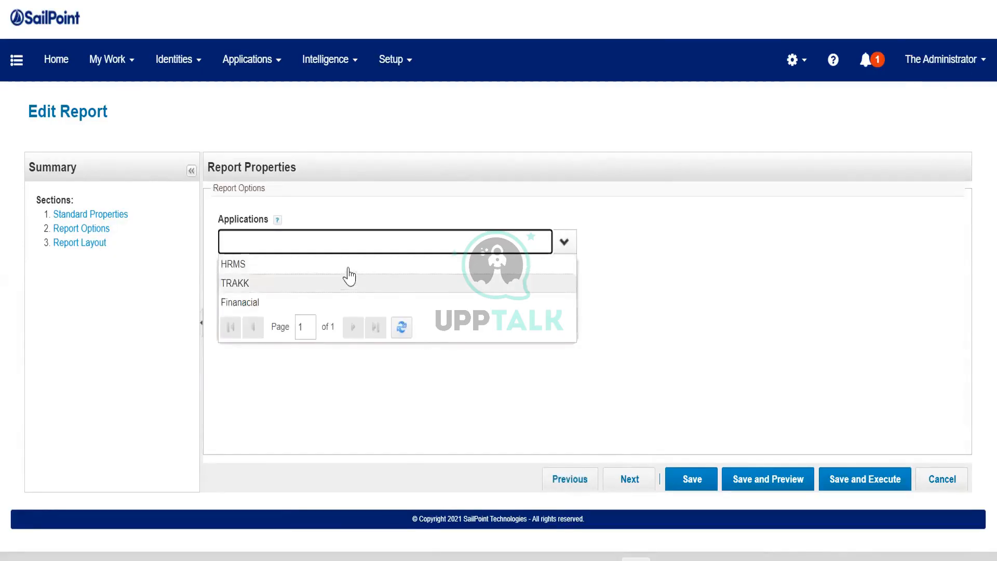
click(347, 422)
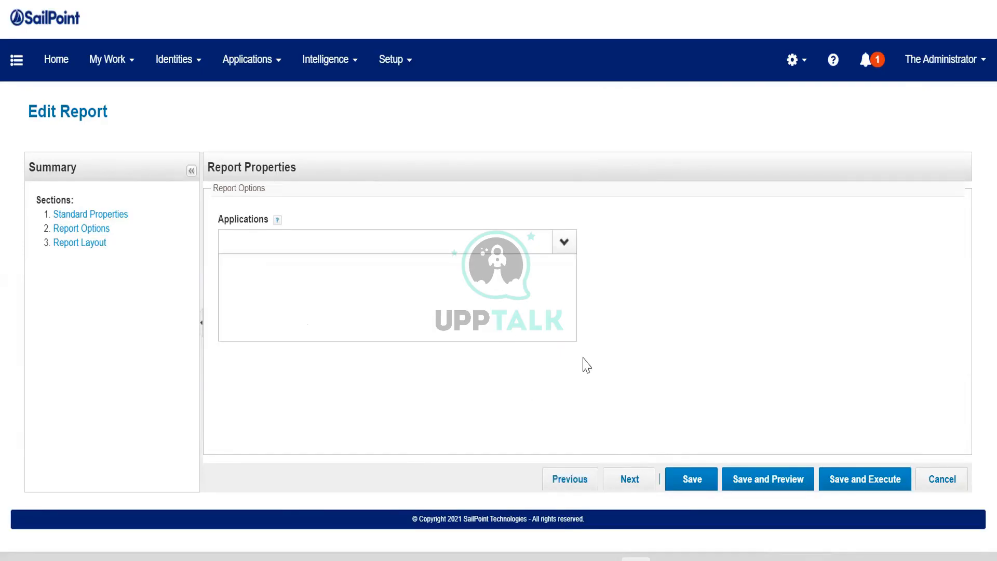
- Exclude the Total Assignments column from the report in the report layout section
click(615, 481)
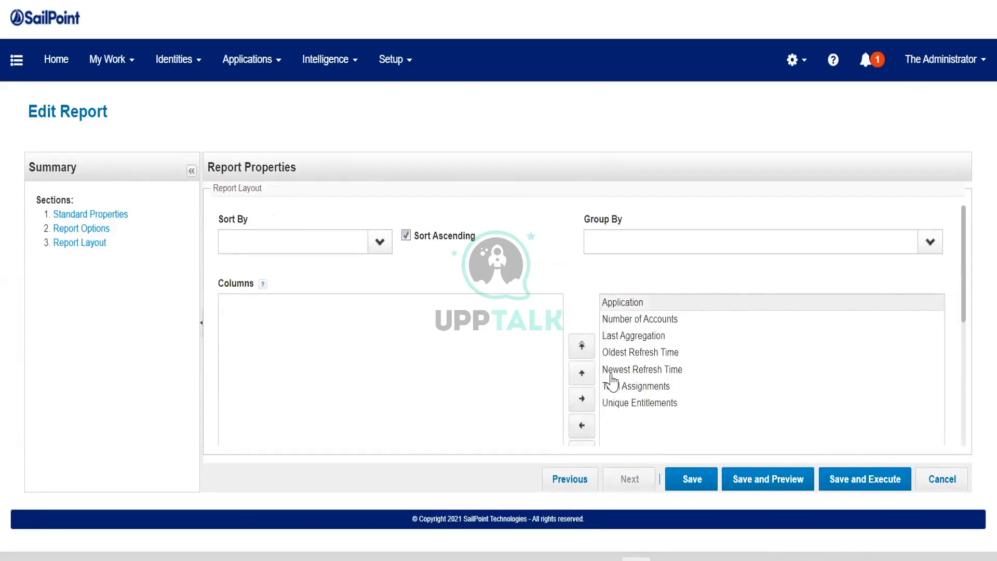
scroll(612, 381, down, 3)
scroll(615, 330, up, 3)
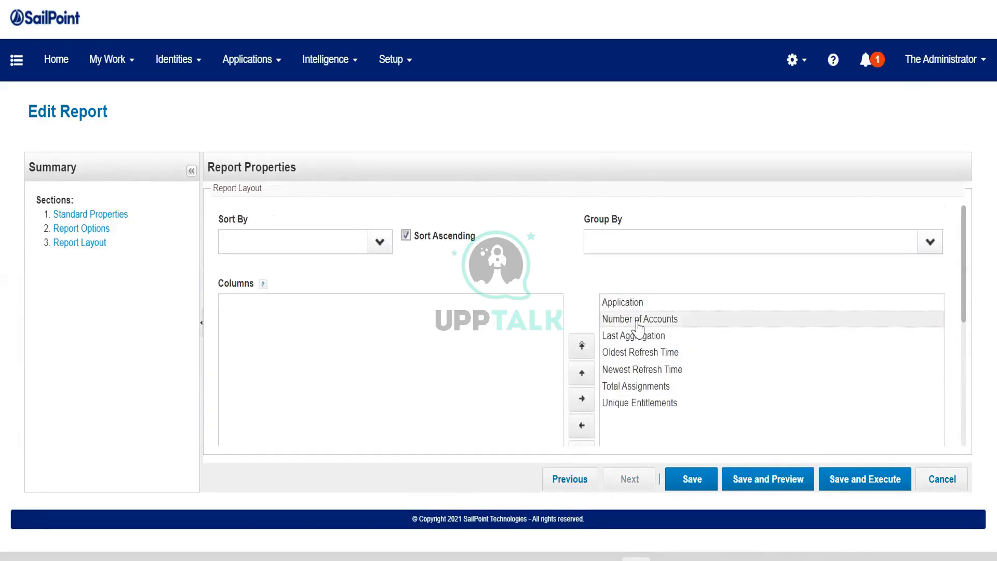
click(606, 387)
click(583, 427)
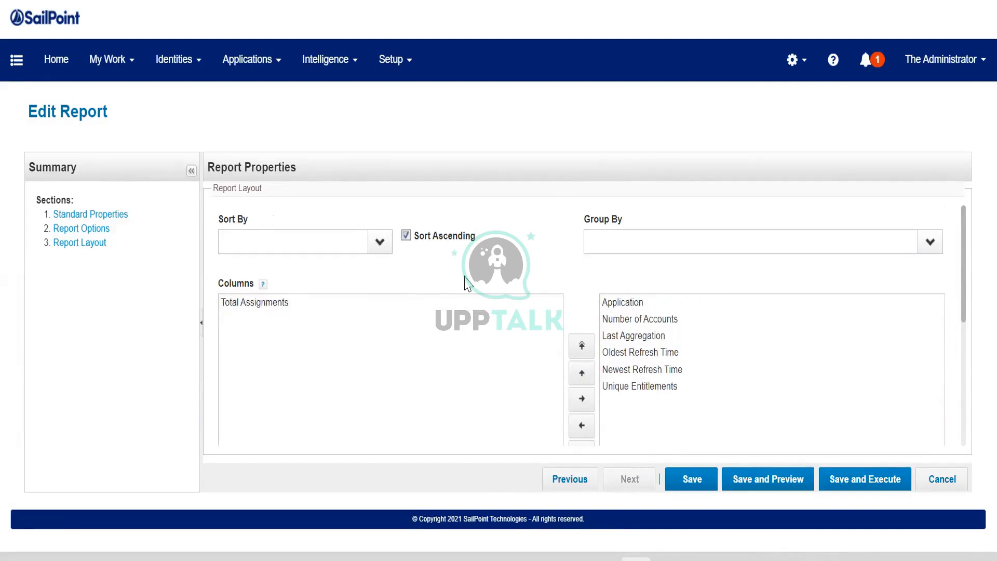
- Save and execute the report, and open its results
scroll(478, 311, down, 5)
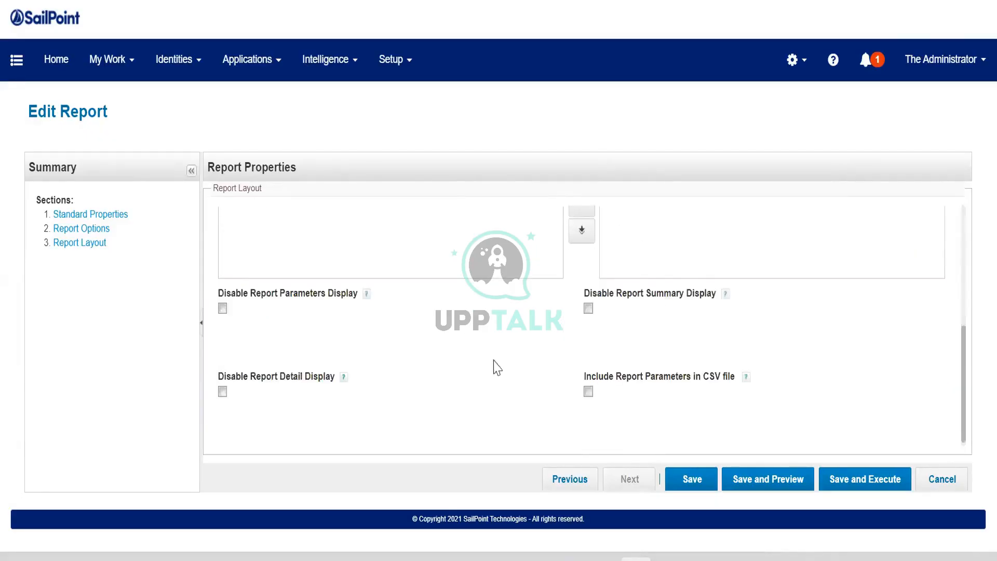
click(870, 485)
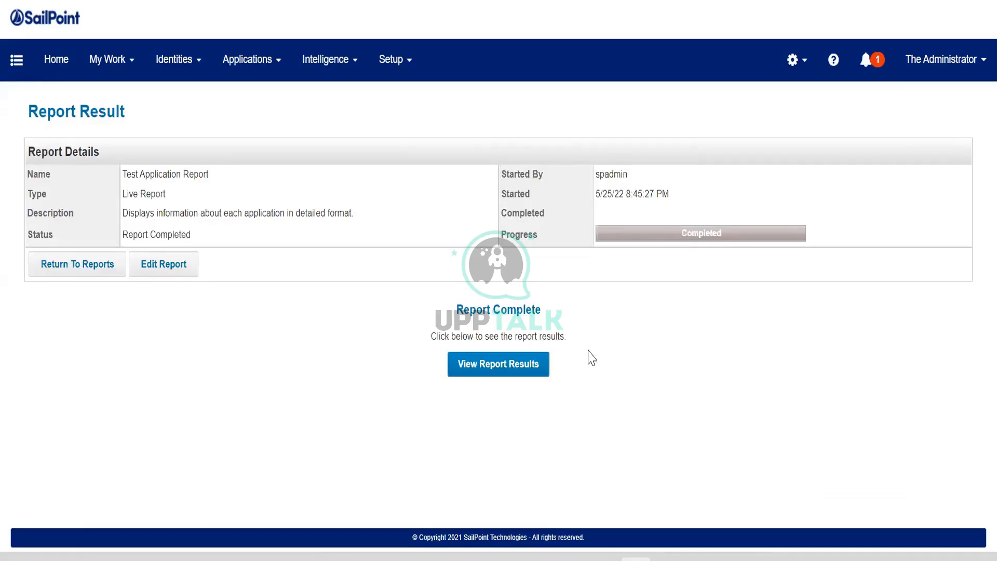
click(535, 371)
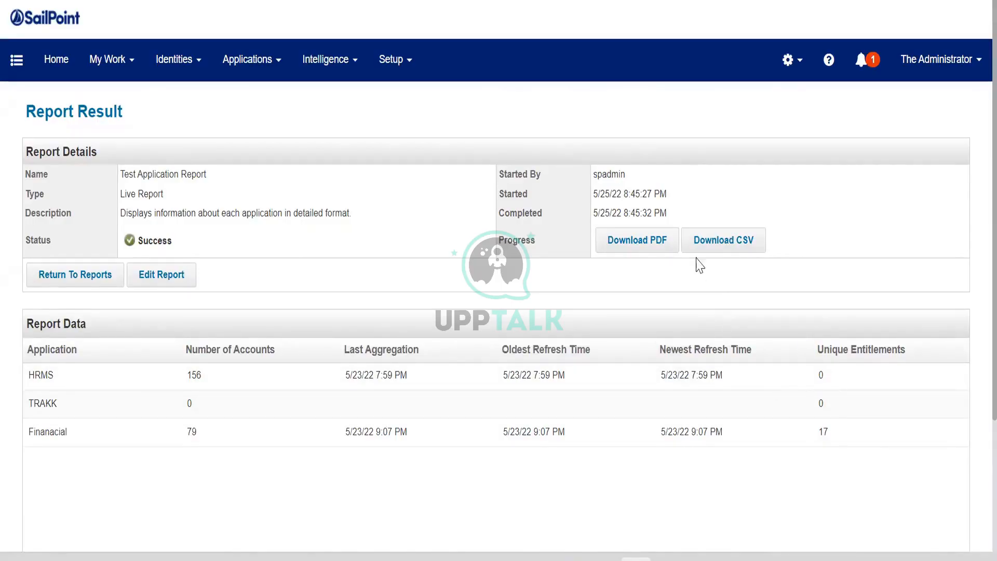
- Download the report results as PDF and CSV, and view the downloaded PDF before returning to the report result
click(661, 241)
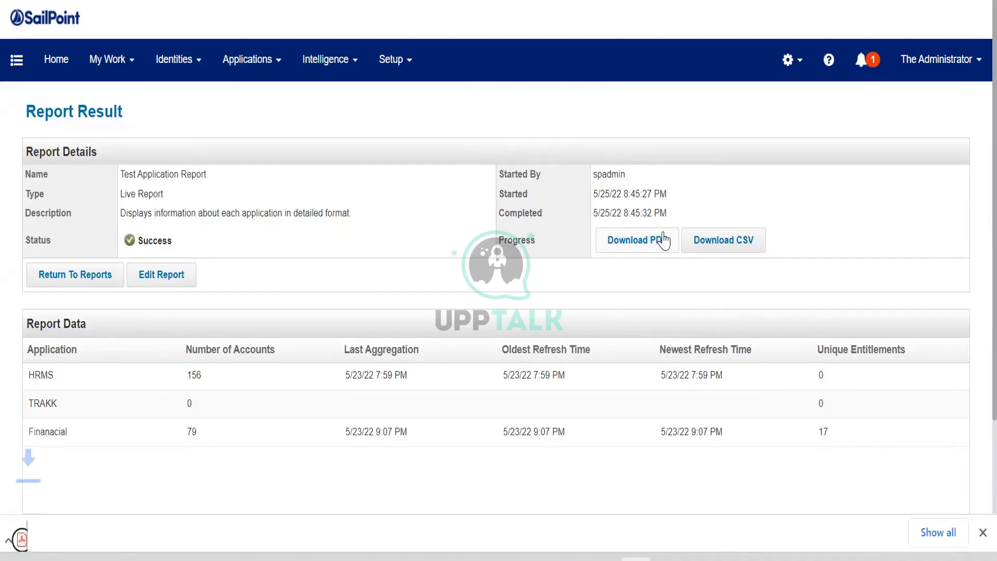
click(710, 252)
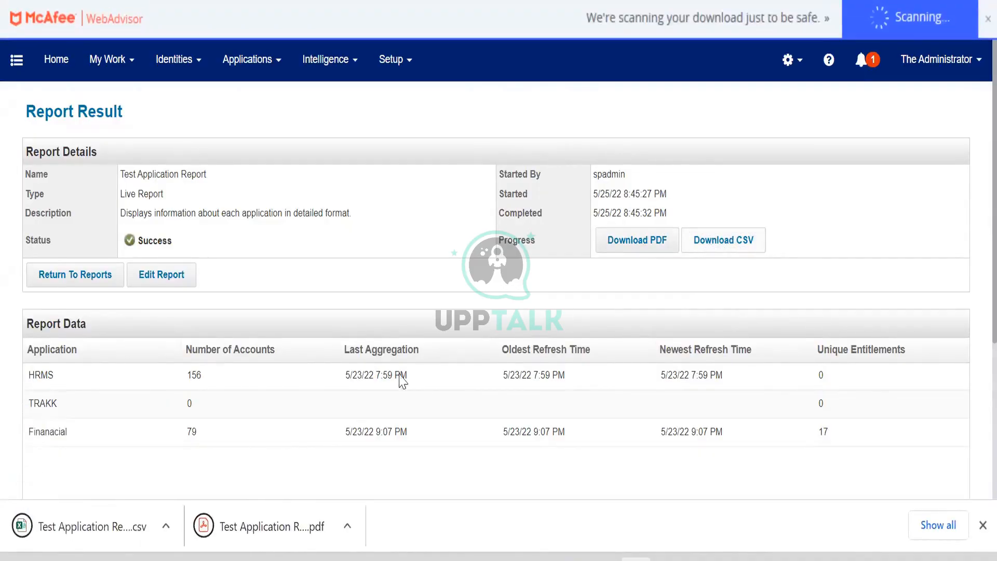
click(272, 525)
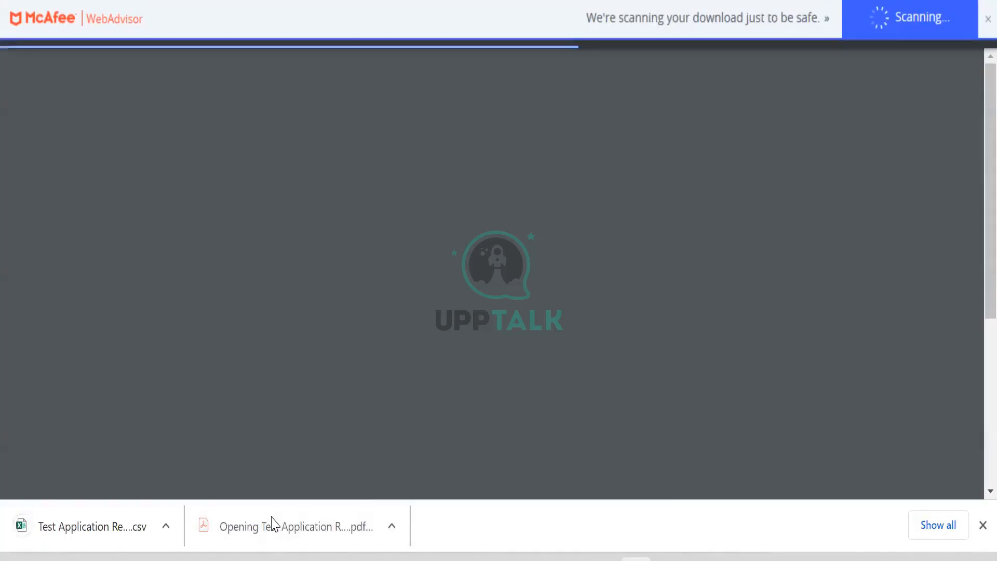
scroll(324, 350, down, 3)
scroll(325, 350, up, 3)
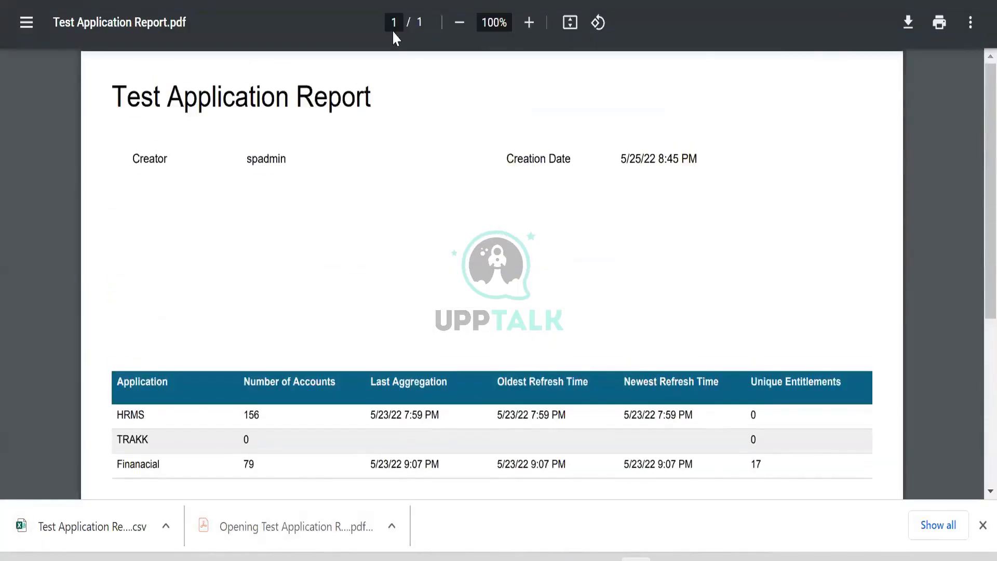
click(395, 1)
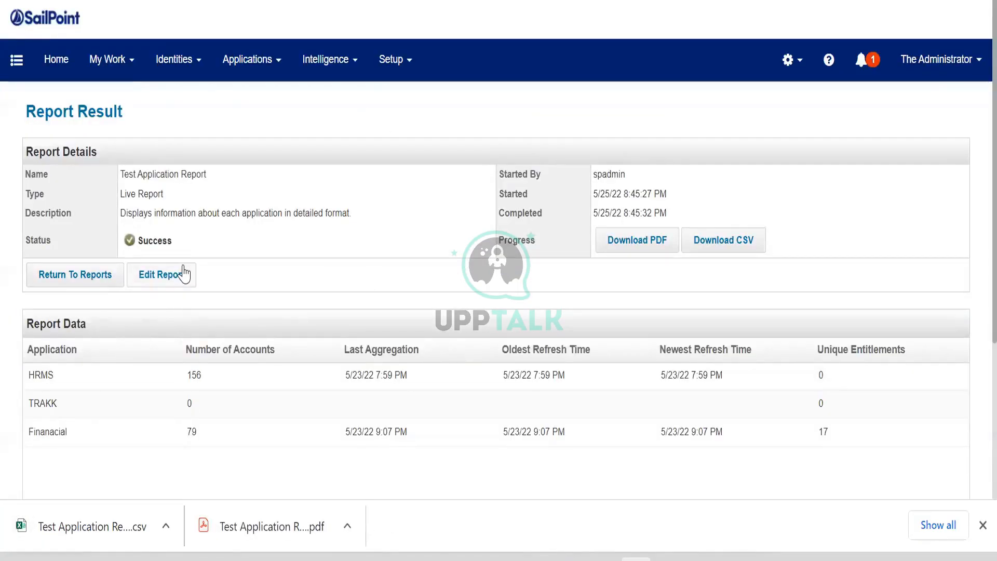
- Reopen Test Application Report for editing and review its standard properties, dismissing the finished downloads
click(160, 275)
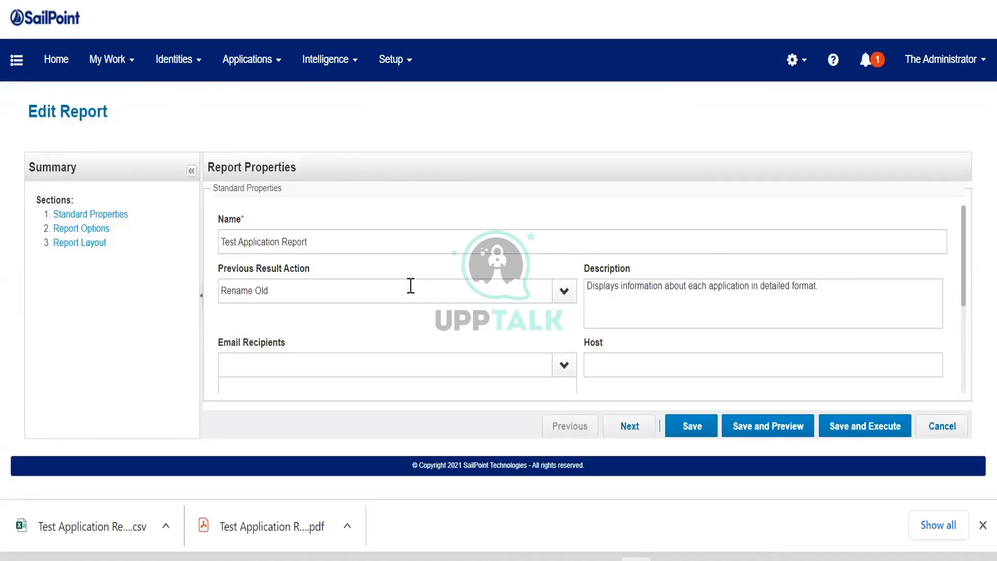
scroll(410, 285, down, 2)
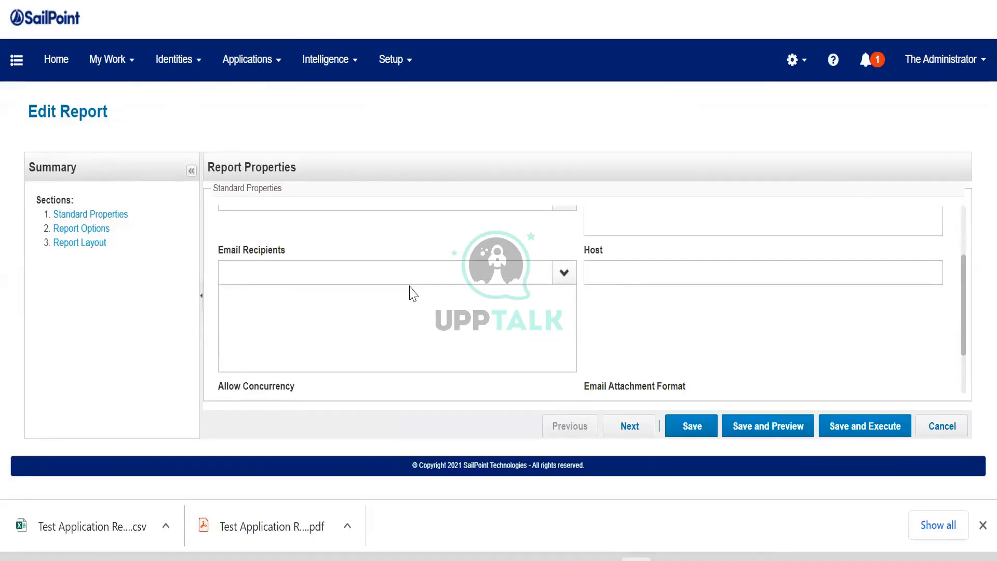
click(982, 525)
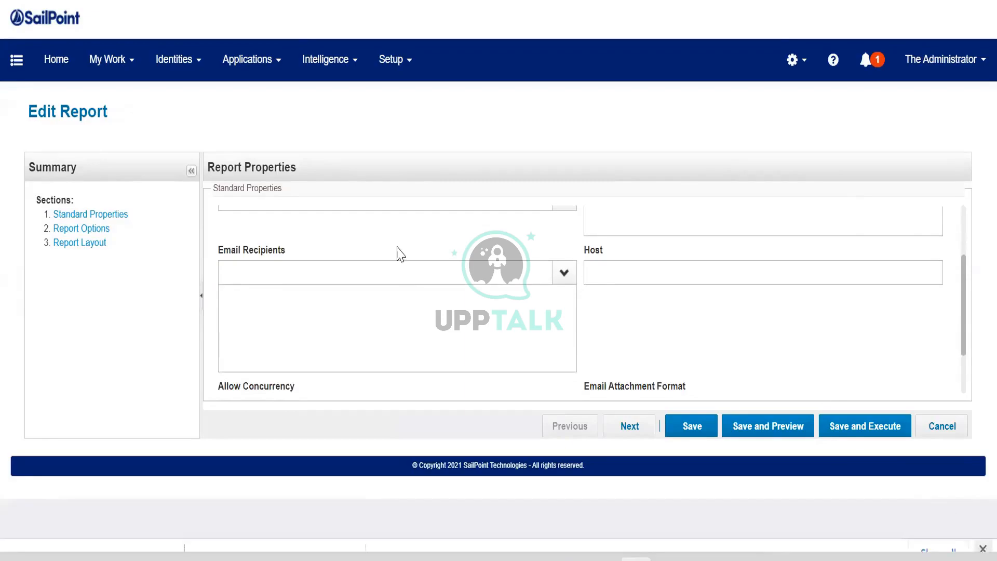
scroll(347, 285, up, 2)
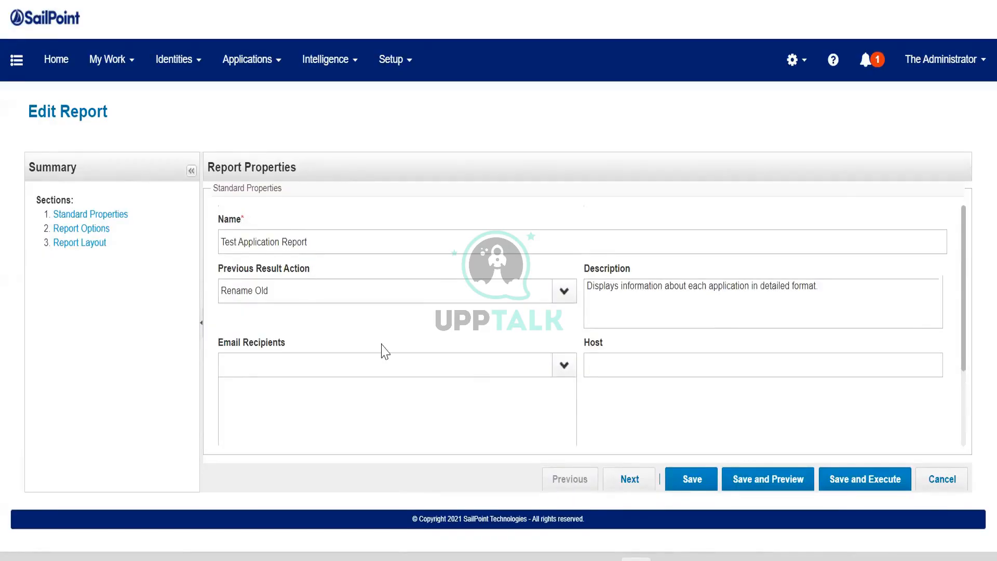
scroll(552, 397, down, 2)
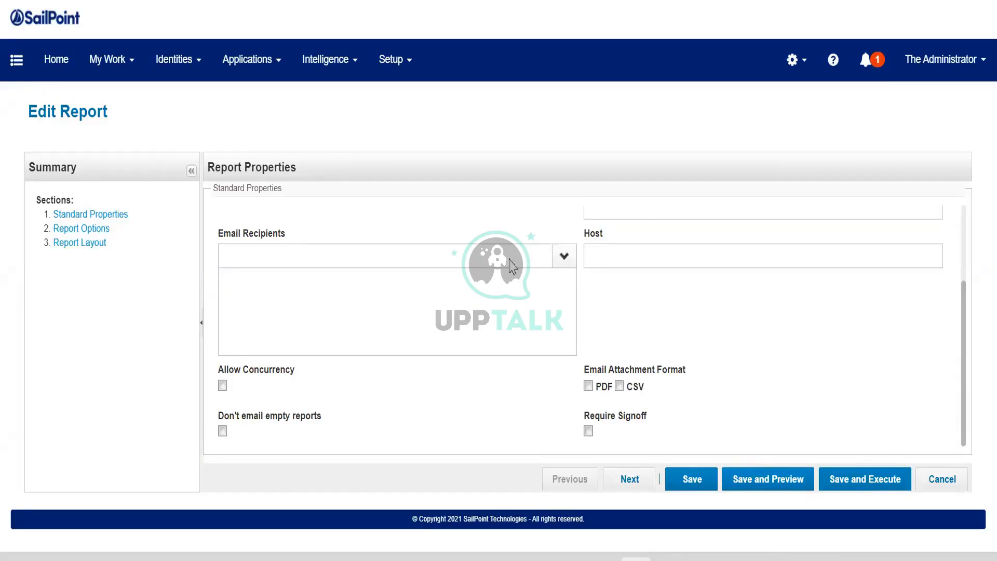
scroll(289, 318, up, 2)
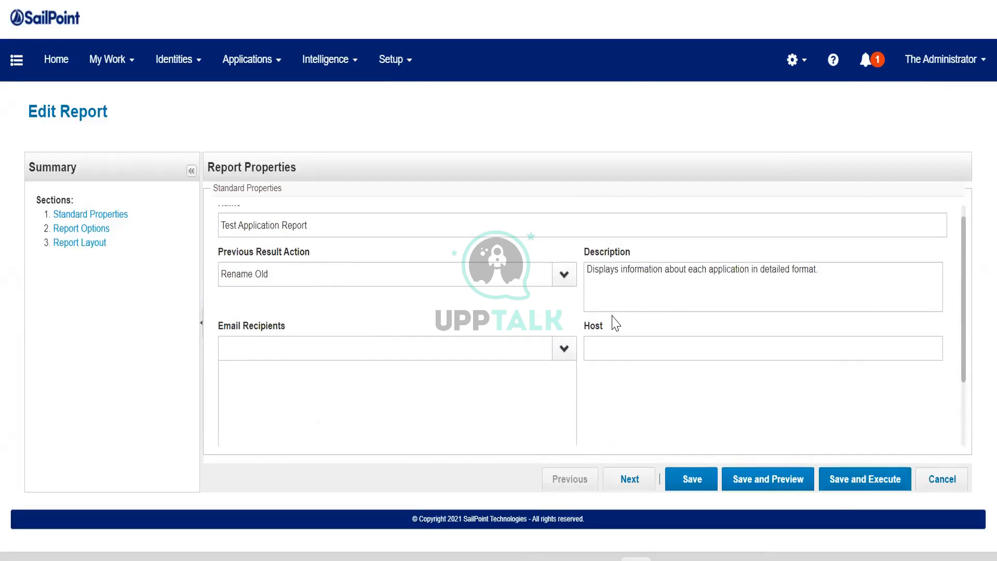
- Go past the report options and review the sorting, grouping and column settings in the report layout section
click(631, 480)
click(632, 480)
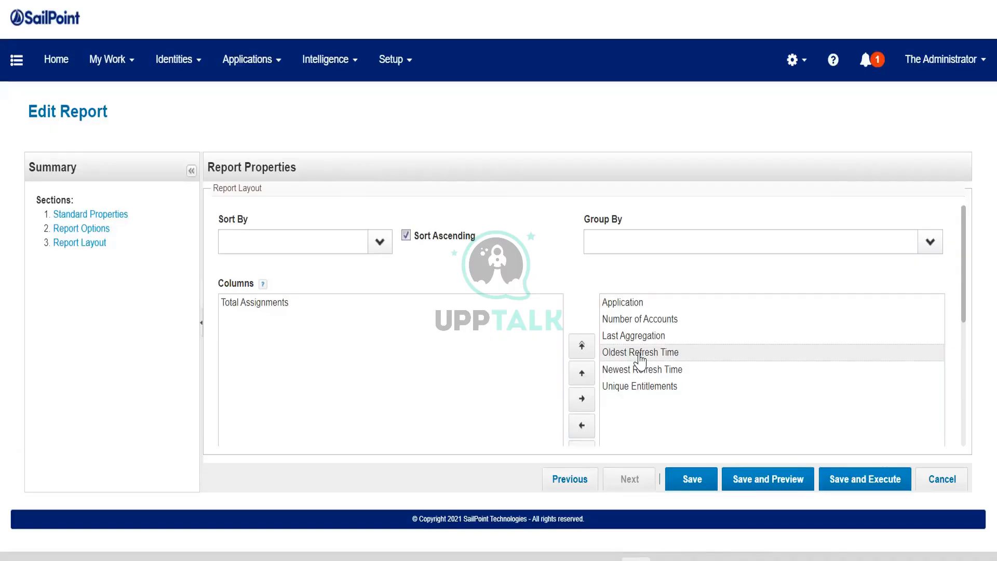
click(15, 60)
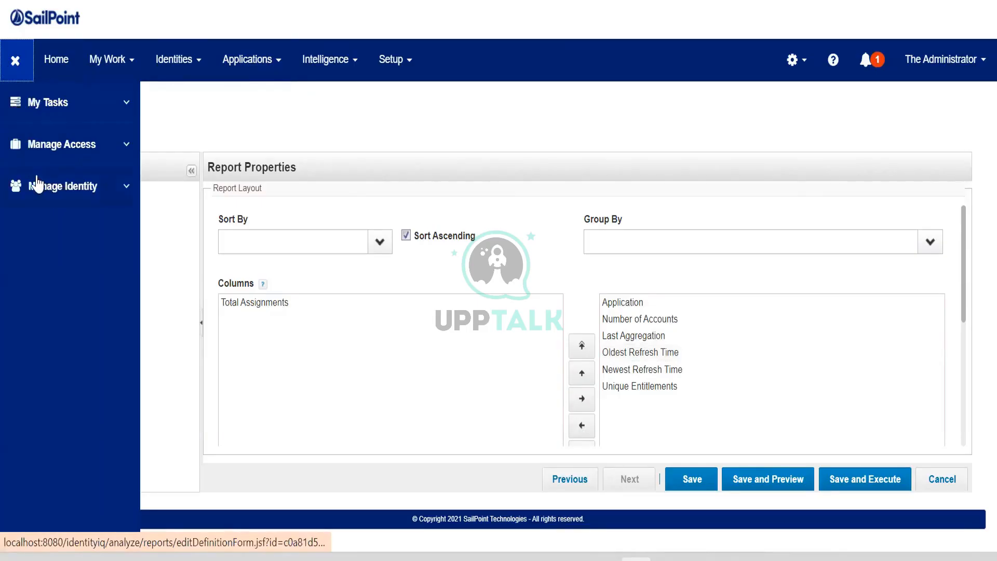
click(36, 183)
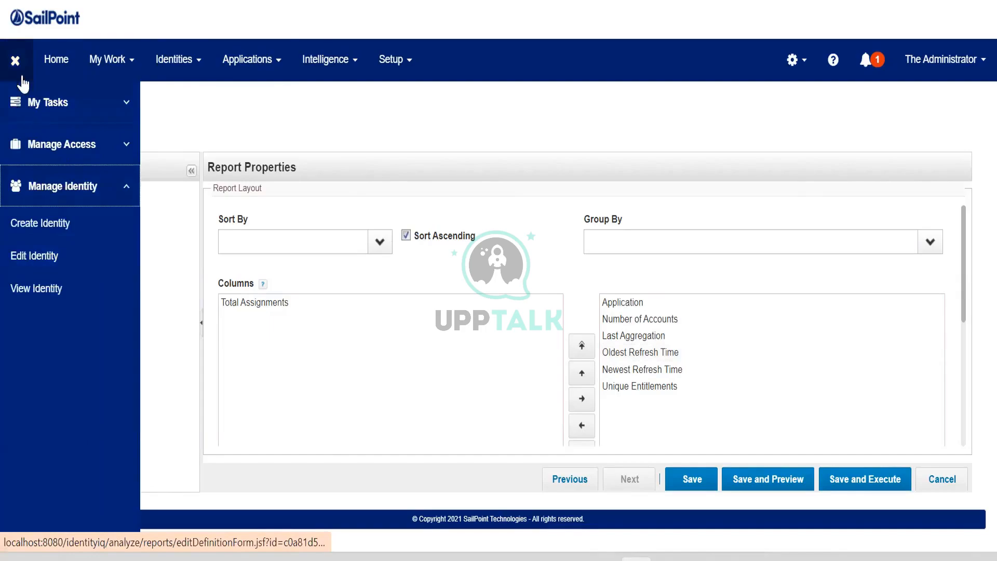
click(16, 60)
- Open the application definitions and review the list of configured applications
click(271, 71)
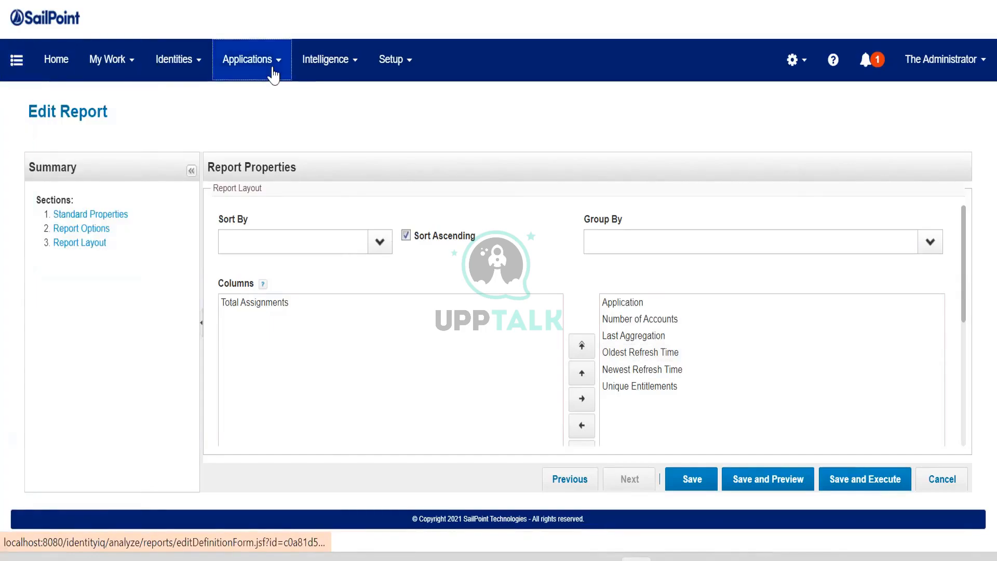
click(263, 103)
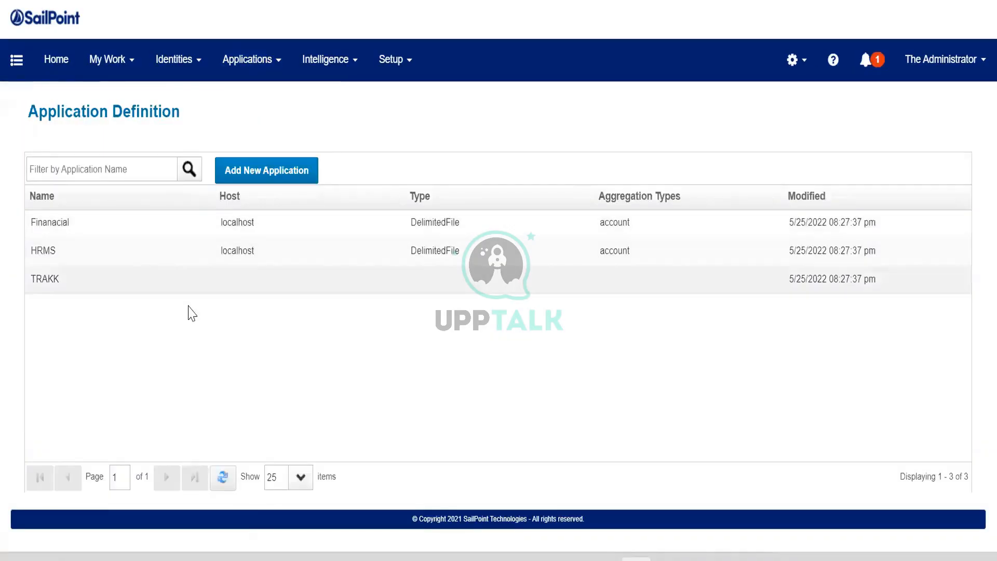
click(403, 77)
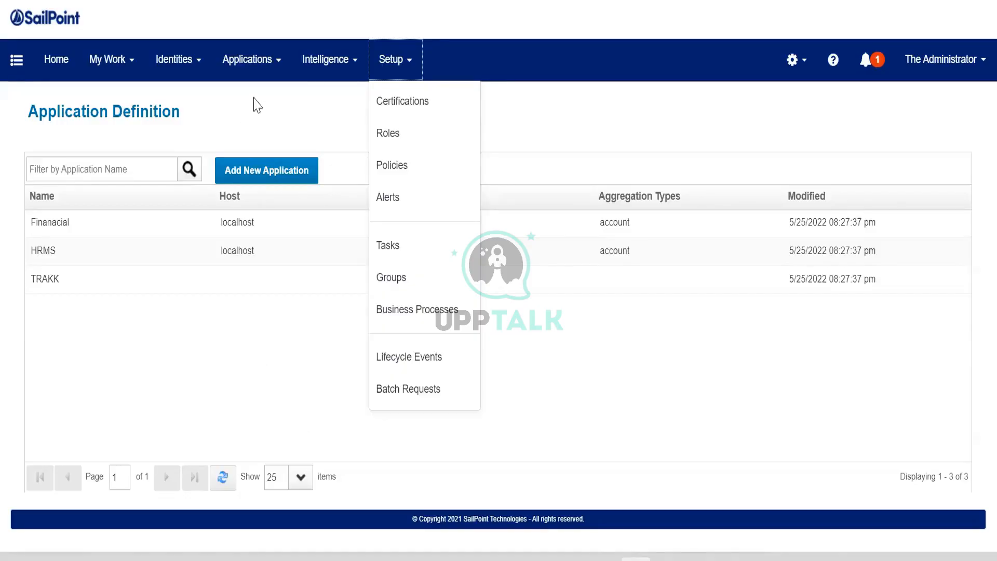
- Open the catalogue of available reports, collapse Access Review and Certification Reports, and examine the other categories through Identity and User Reports
click(311, 77)
click(321, 135)
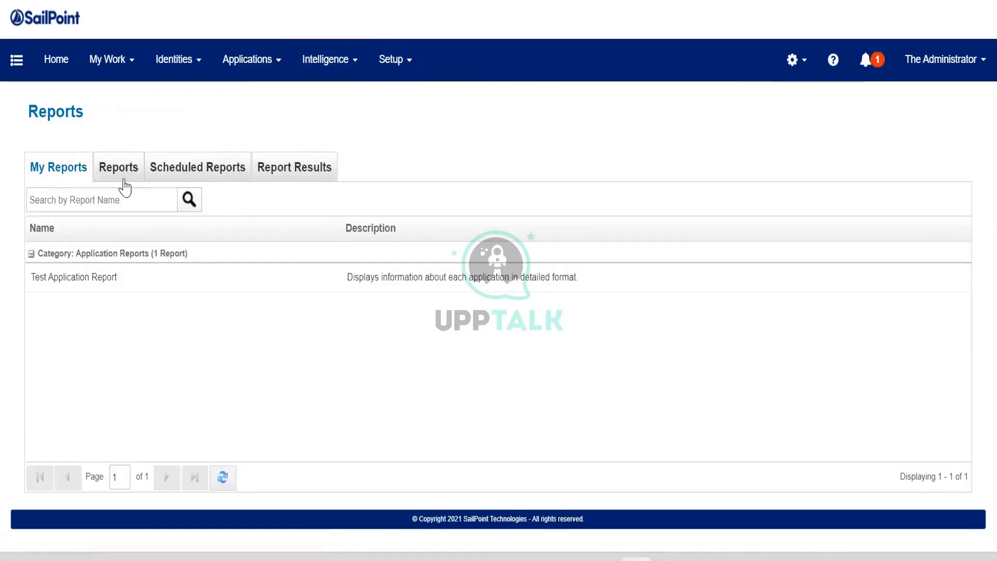
click(120, 174)
click(31, 254)
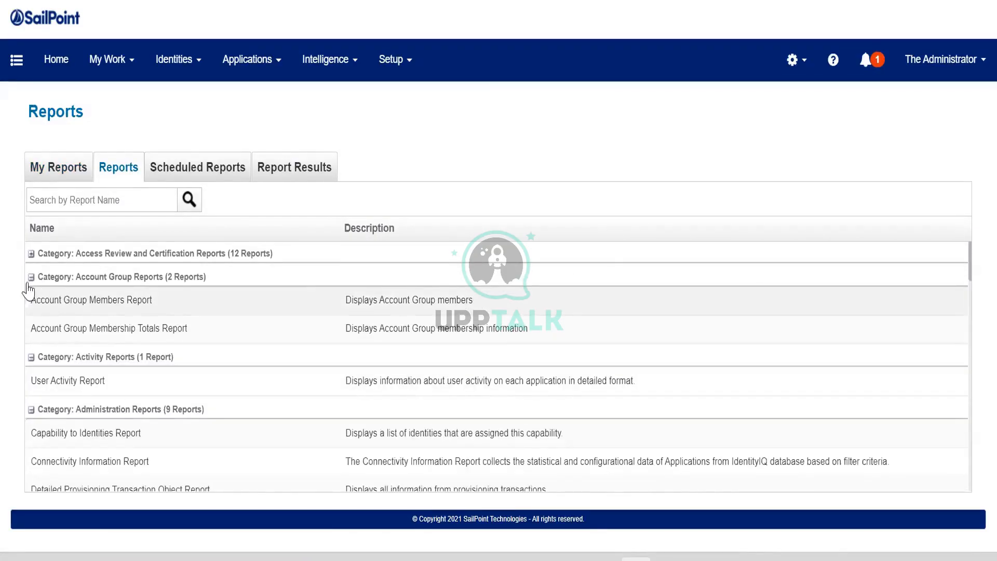
scroll(73, 348, down, 3)
scroll(77, 343, up, 2)
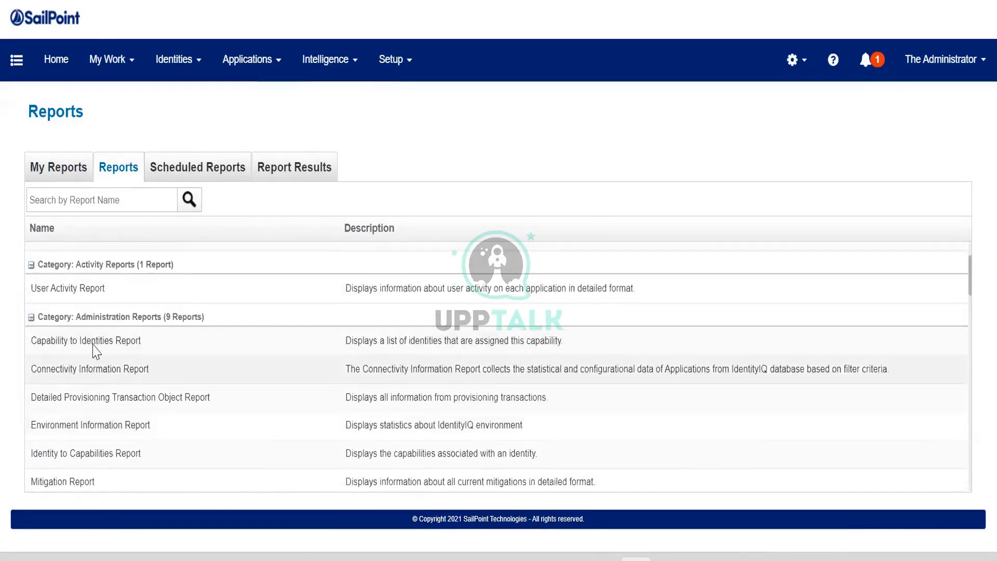
scroll(88, 343, down, 5)
scroll(149, 390, down, 3)
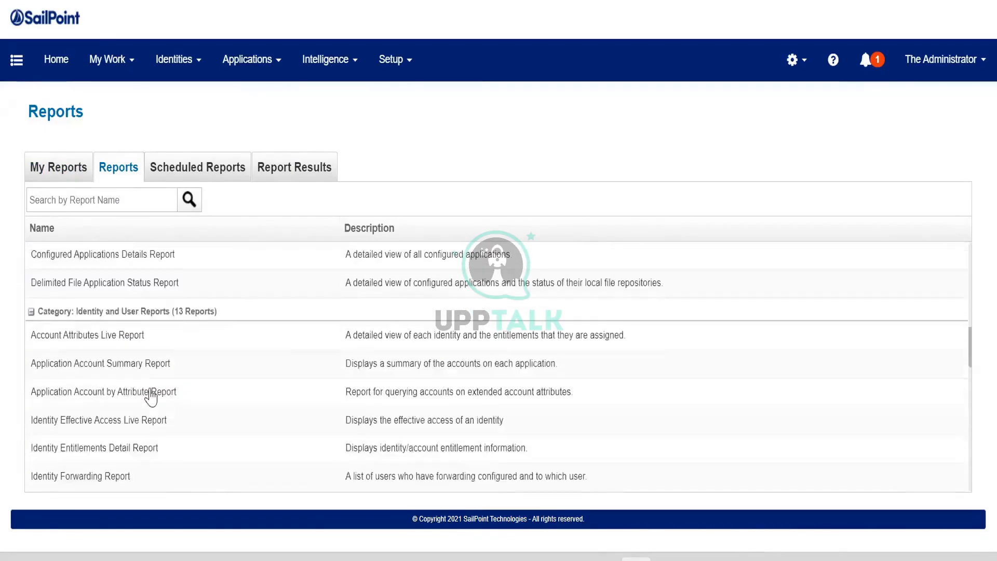
scroll(140, 374, down, 1)
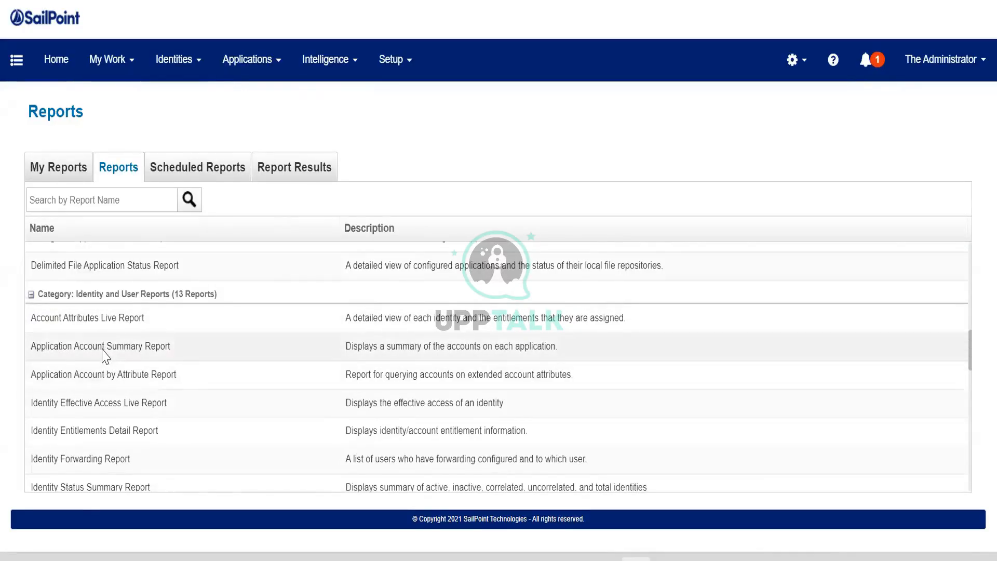
scroll(103, 355, down, 2)
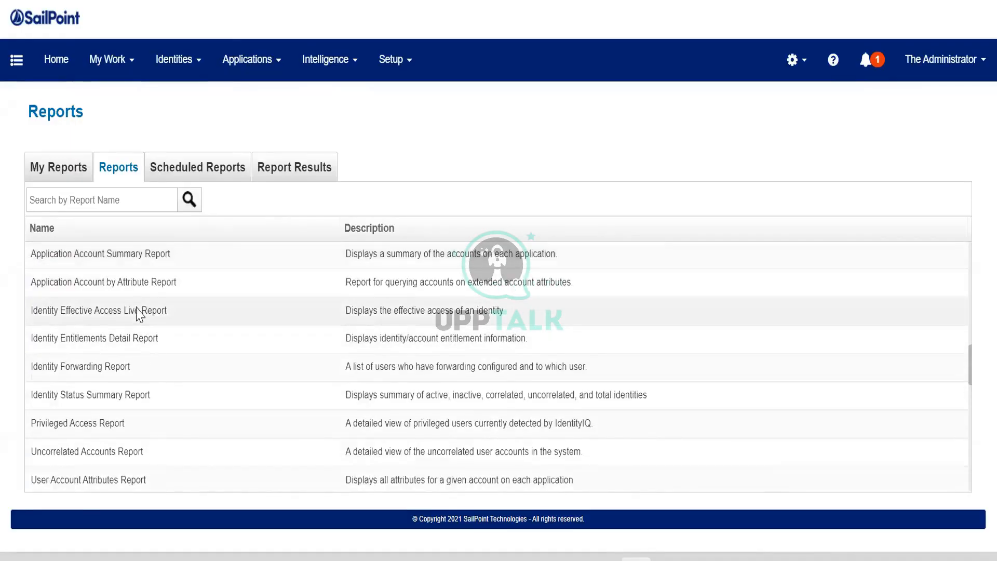
scroll(138, 317, up, 2)
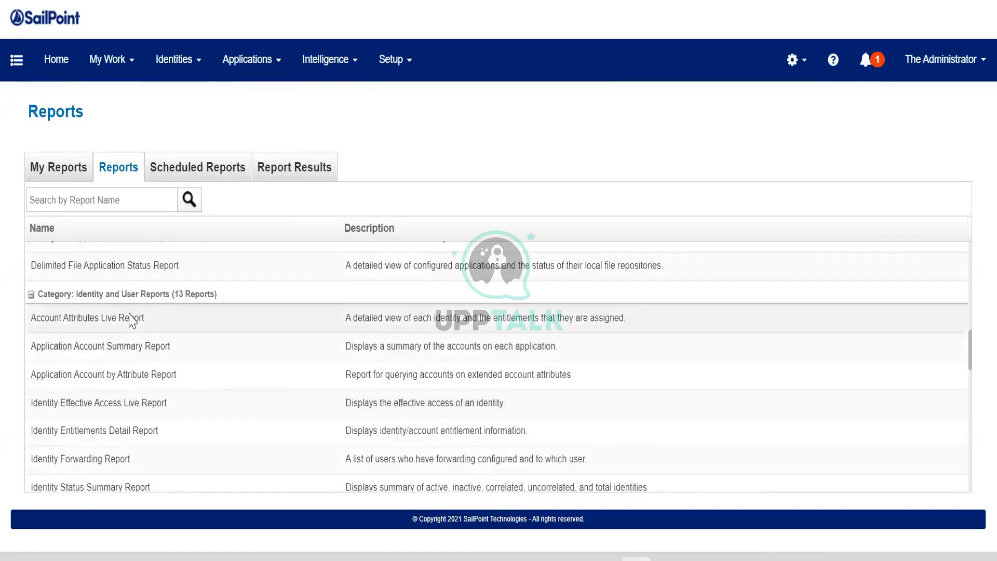
scroll(134, 320, down, 2)
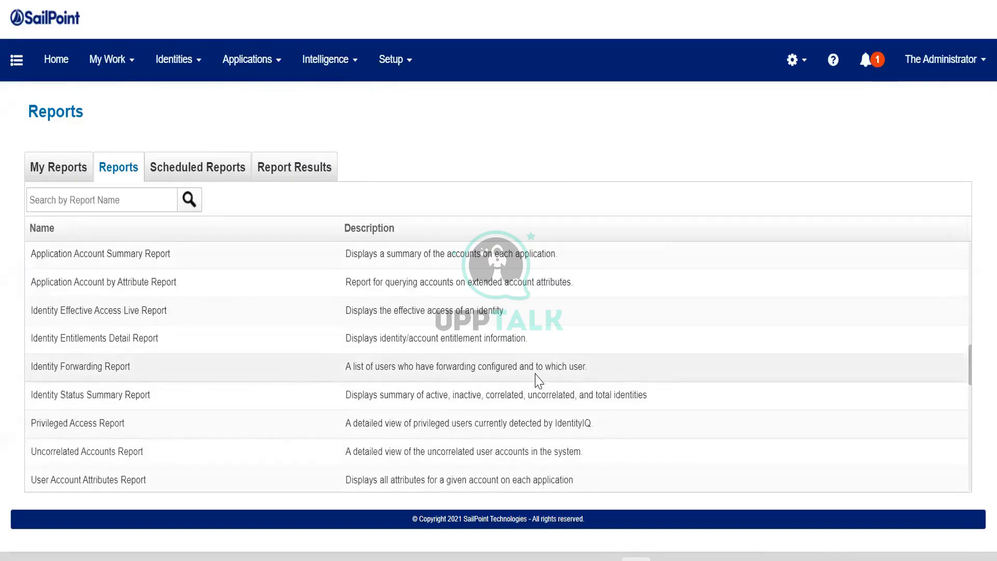
- Open the first identity in the Identity Warehouse and review its attributes
click(172, 58)
click(181, 101)
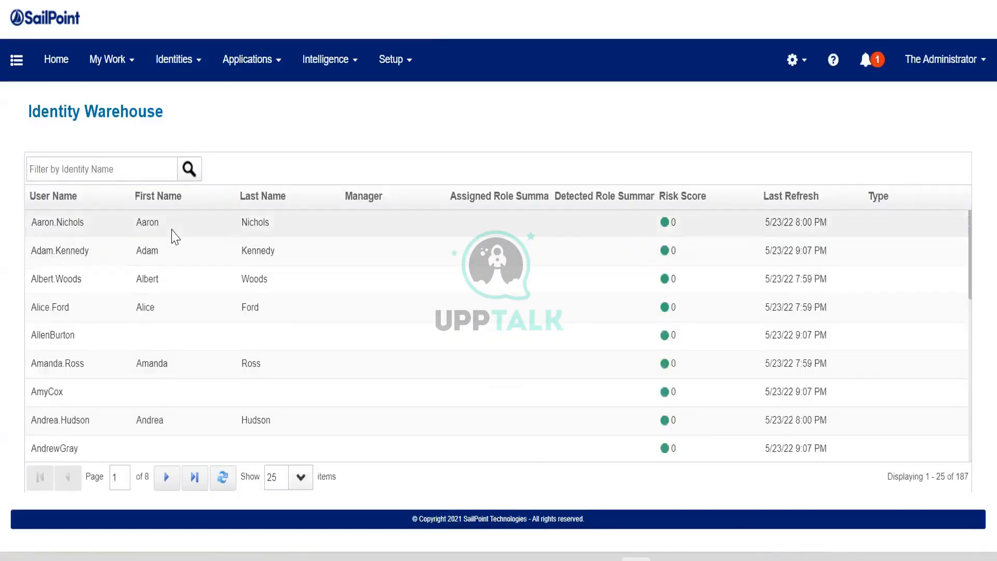
click(173, 230)
scroll(178, 460, down, 2)
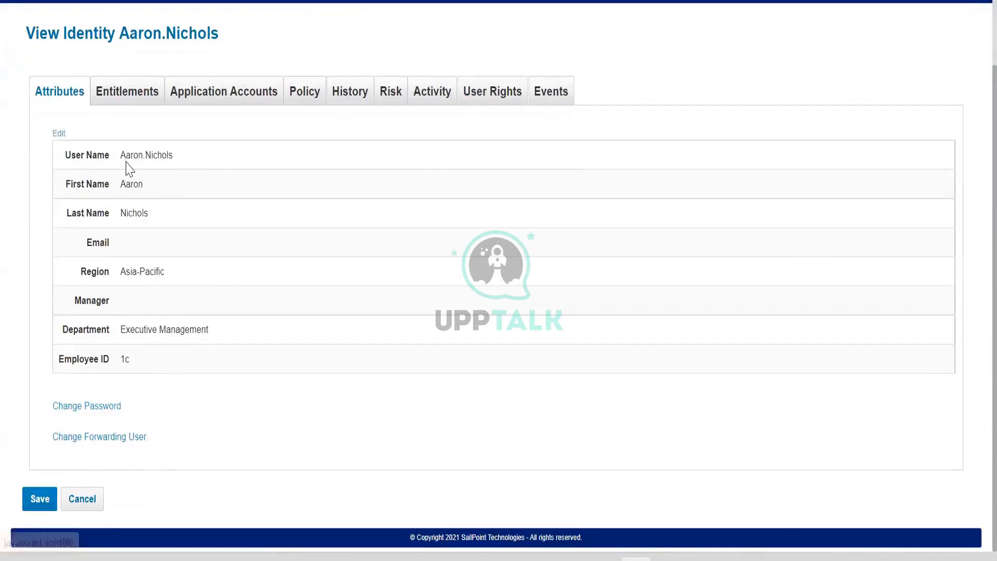
drag(121, 155, 198, 158)
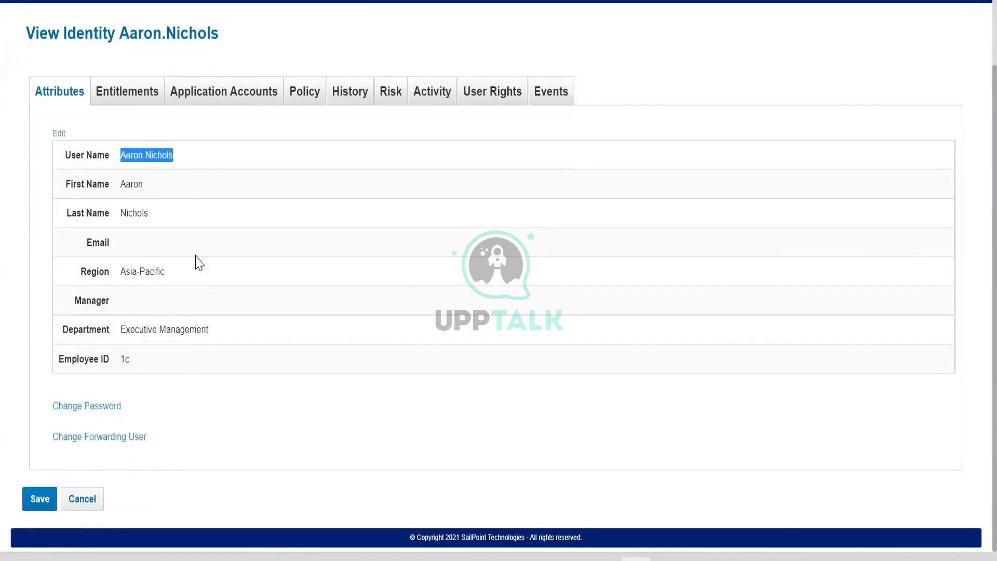
click(197, 292)
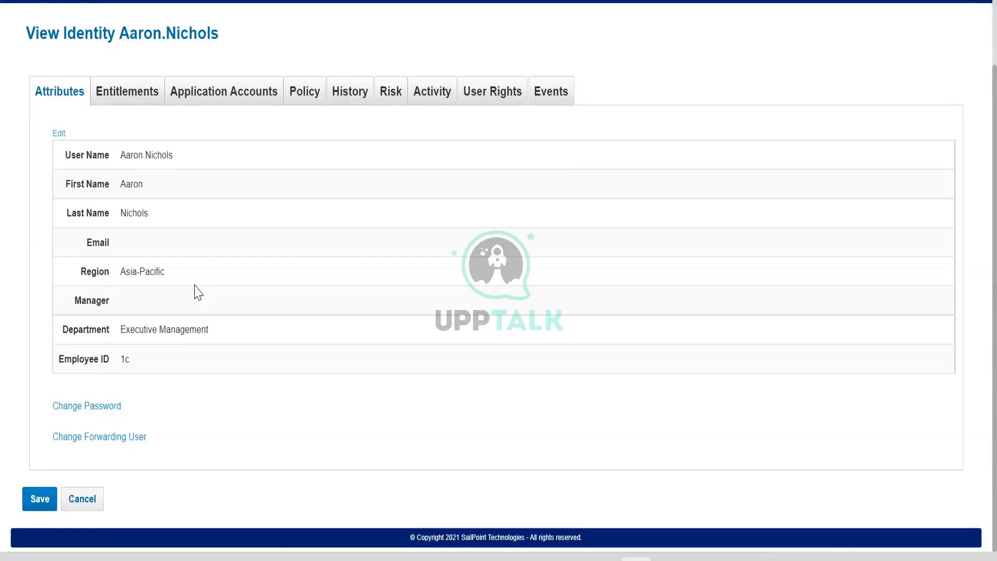
- Choose a forwarding user for the identity and enable both Start Forwarding and End Forwarding
click(133, 442)
scroll(156, 415, down, 3)
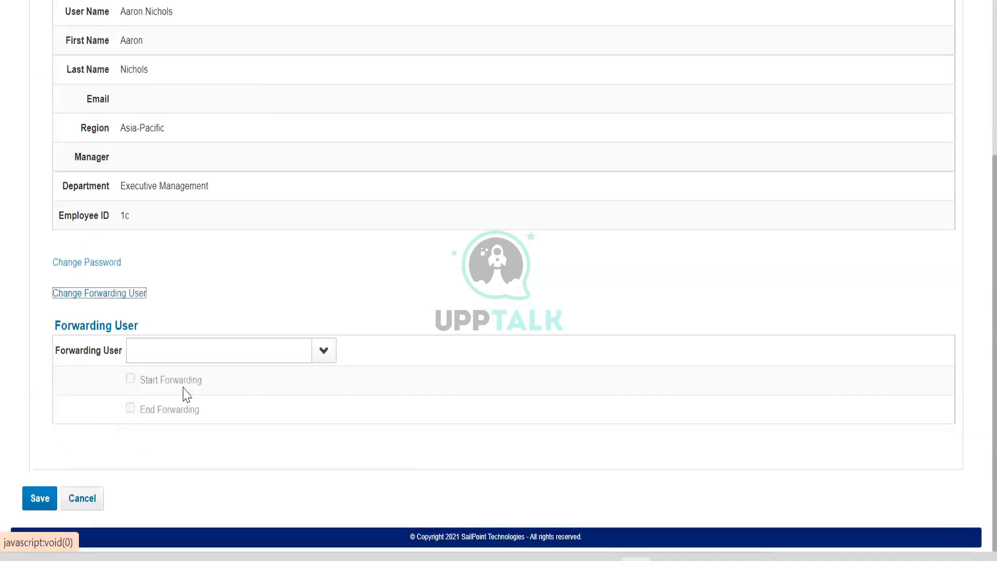
click(323, 352)
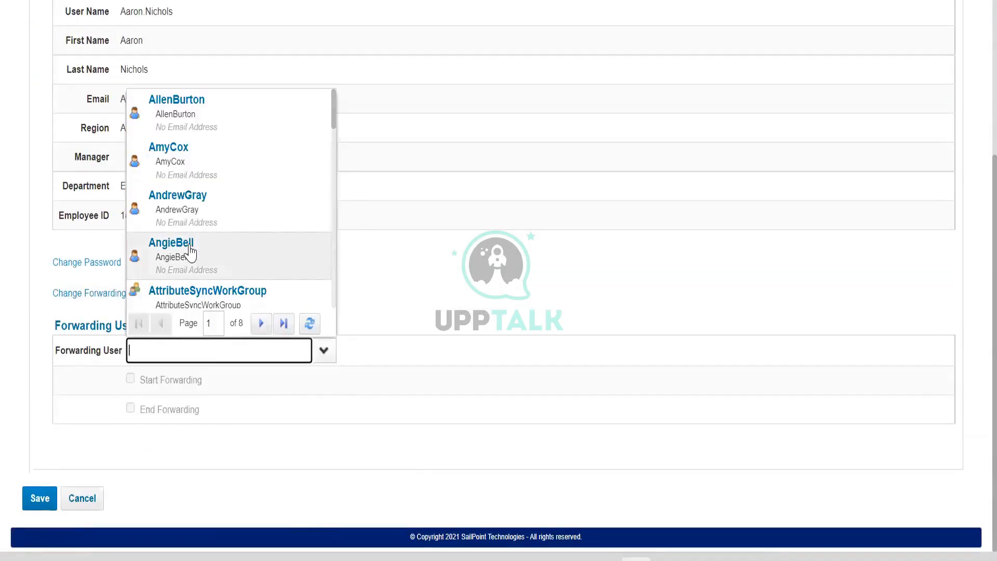
click(191, 256)
click(130, 379)
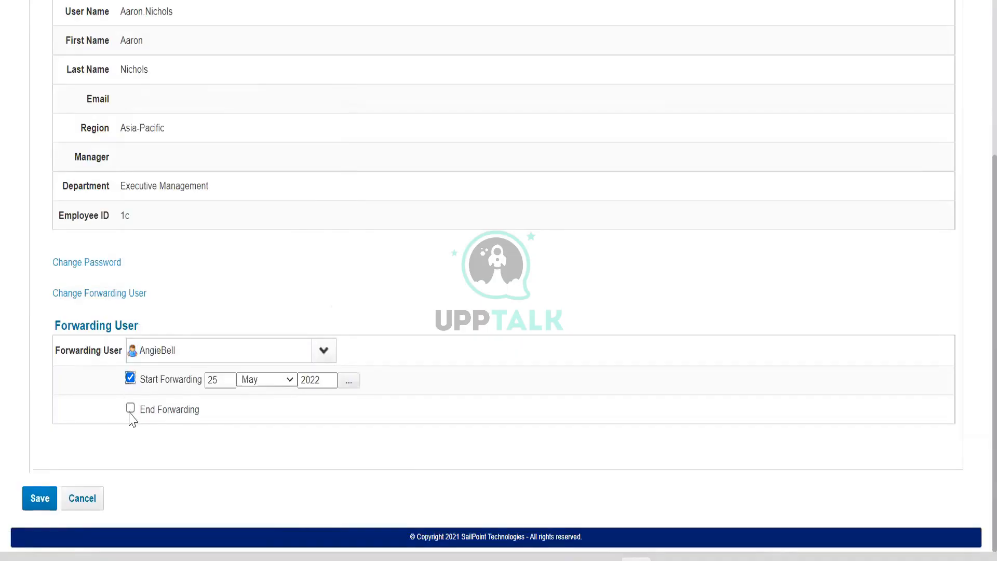
click(130, 407)
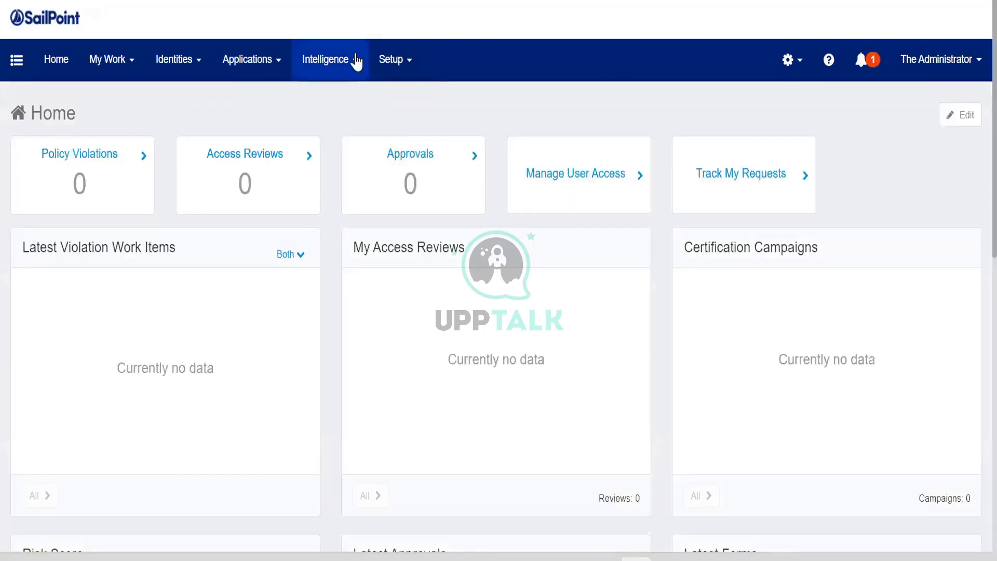
- Return to the catalogue of available reports and examine the categories from Administration Reports through Role Management Reports
click(356, 61)
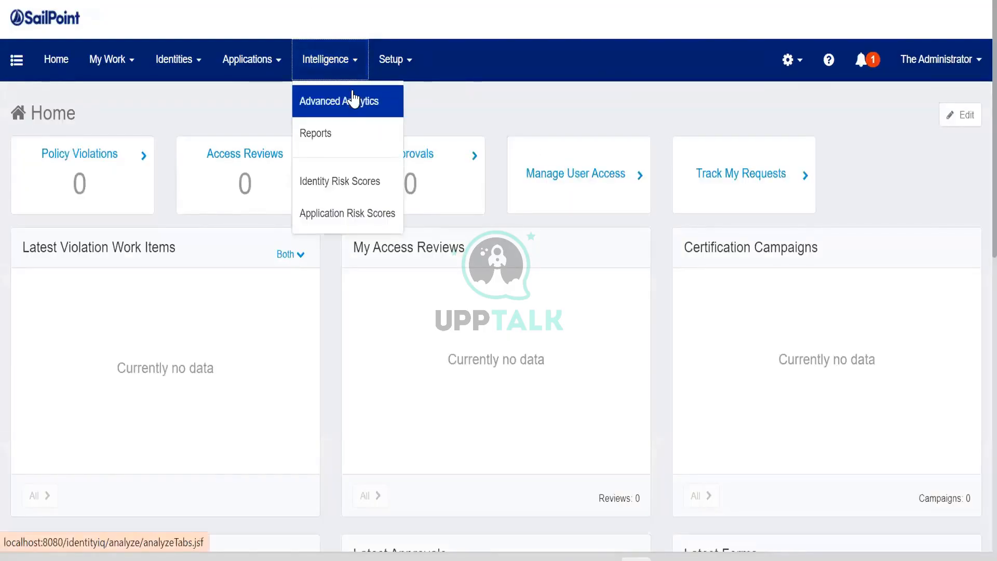
click(345, 132)
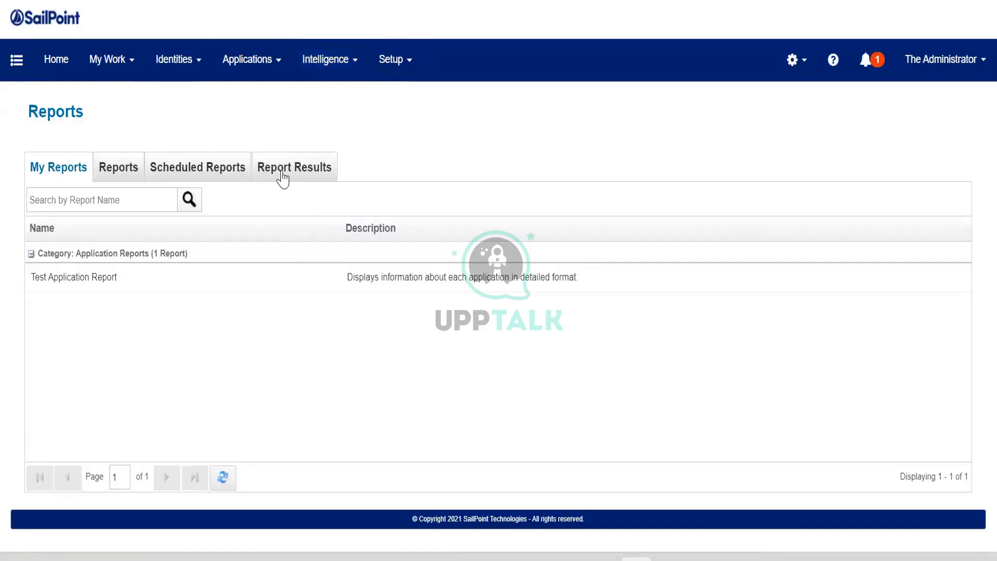
click(125, 173)
scroll(127, 392, down, 12)
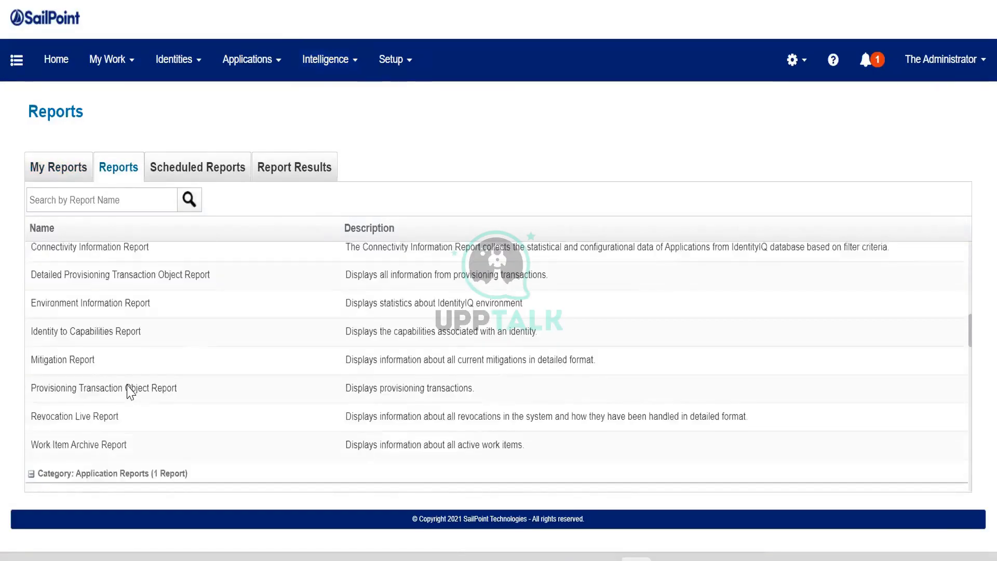
scroll(123, 356, down, 4)
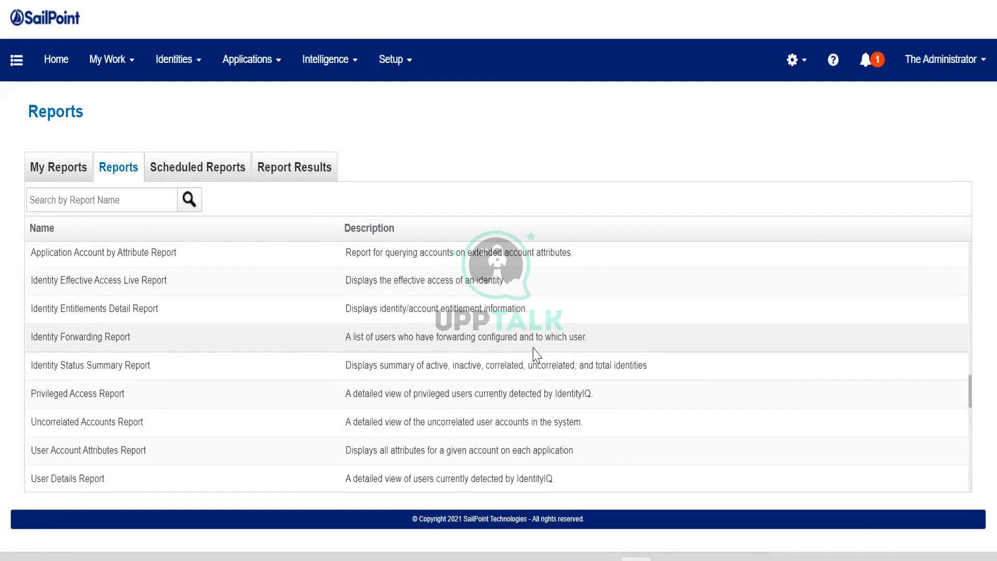
scroll(537, 355, down, 5)
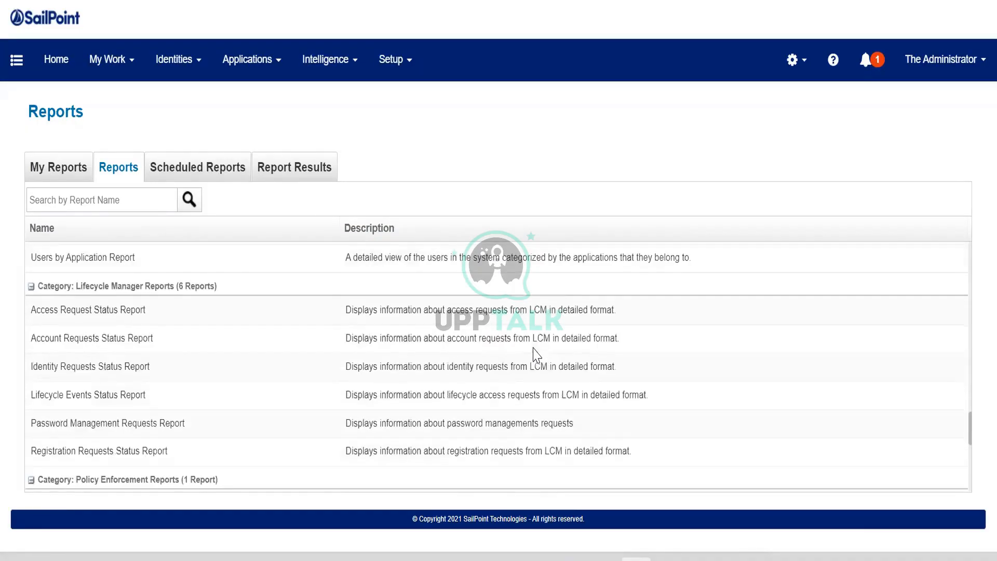
scroll(495, 374, down, 2)
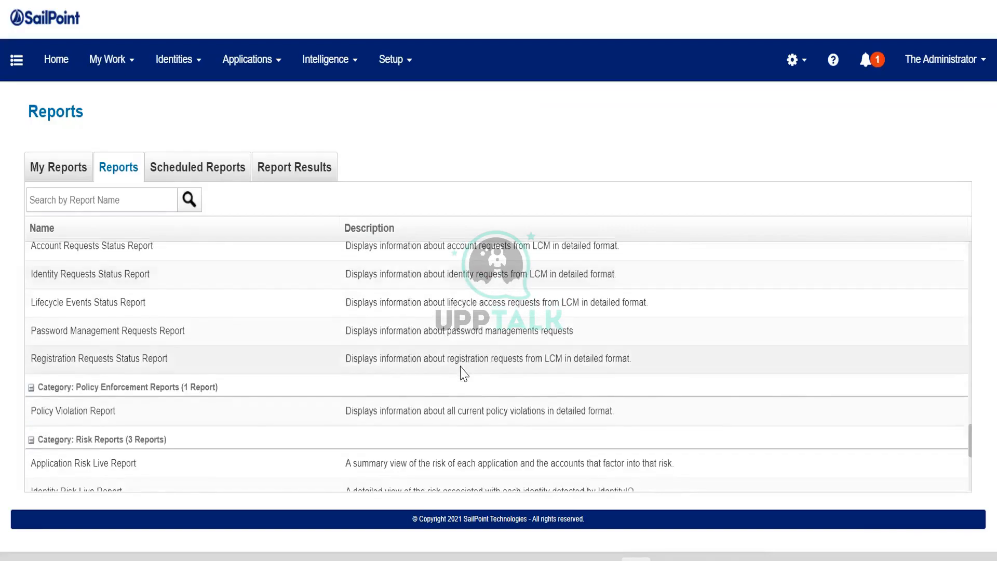
scroll(464, 373, down, 4)
scroll(461, 374, down, 2)
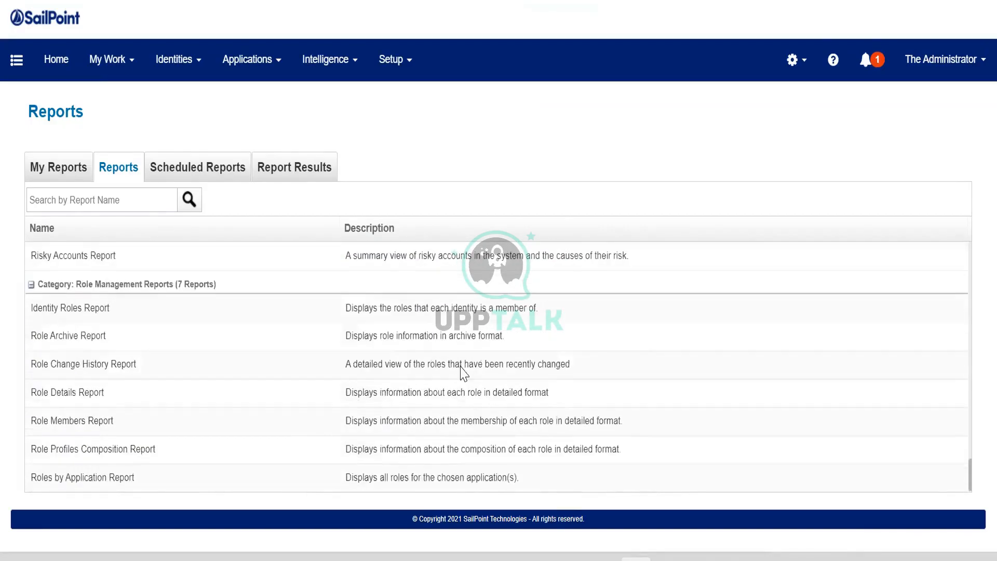
scroll(464, 373, up, 10)
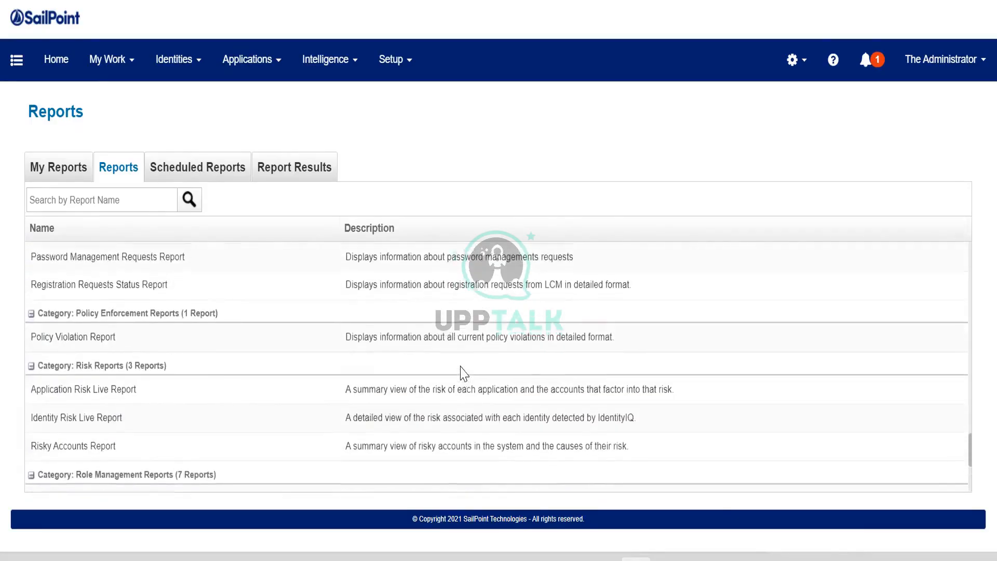